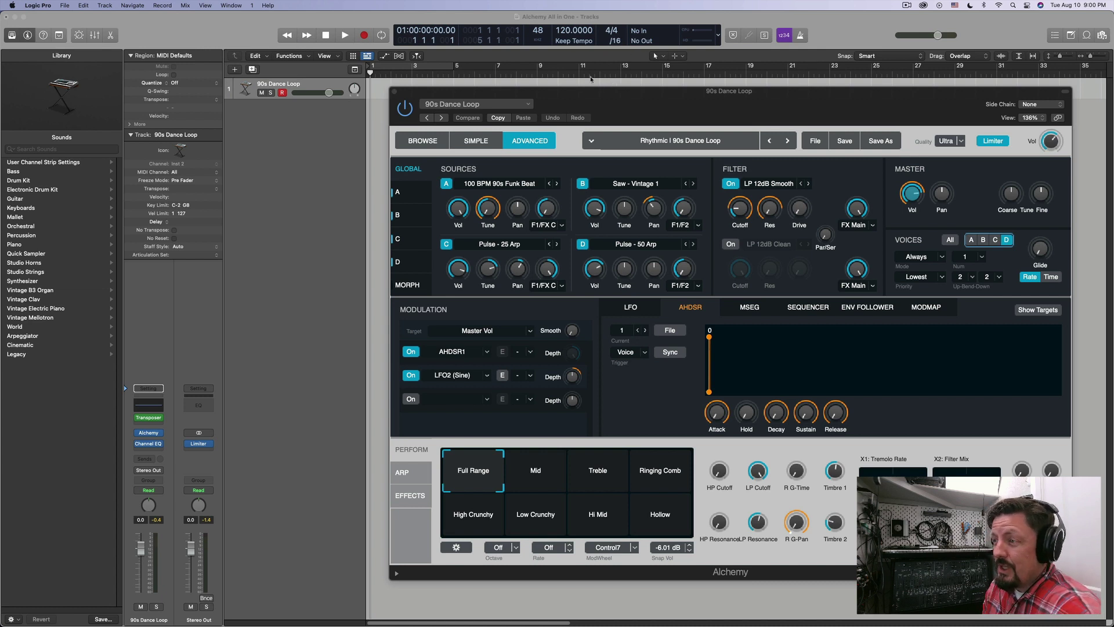
# Turn off sources B, D and C so that only source A, 100 BPM 90s Funk Beat, stays active
pyautogui.click(582, 184)
pyautogui.click(582, 244)
pyautogui.click(447, 243)
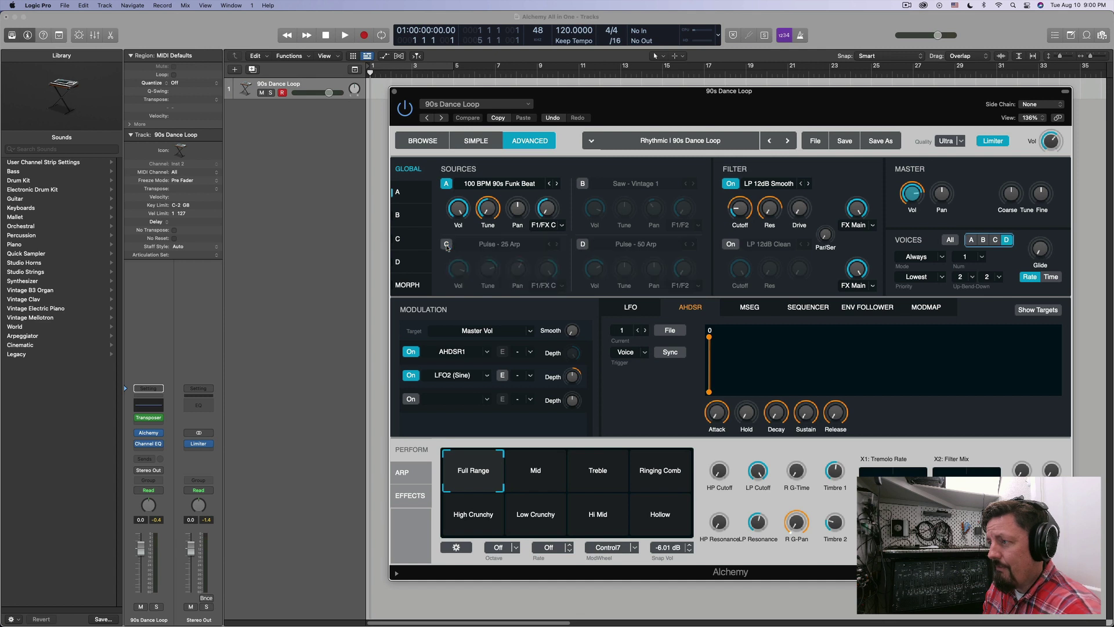
# Examine source A's detailed settings and show the voice settings assigned to source A in the global view
pyautogui.click(429, 199)
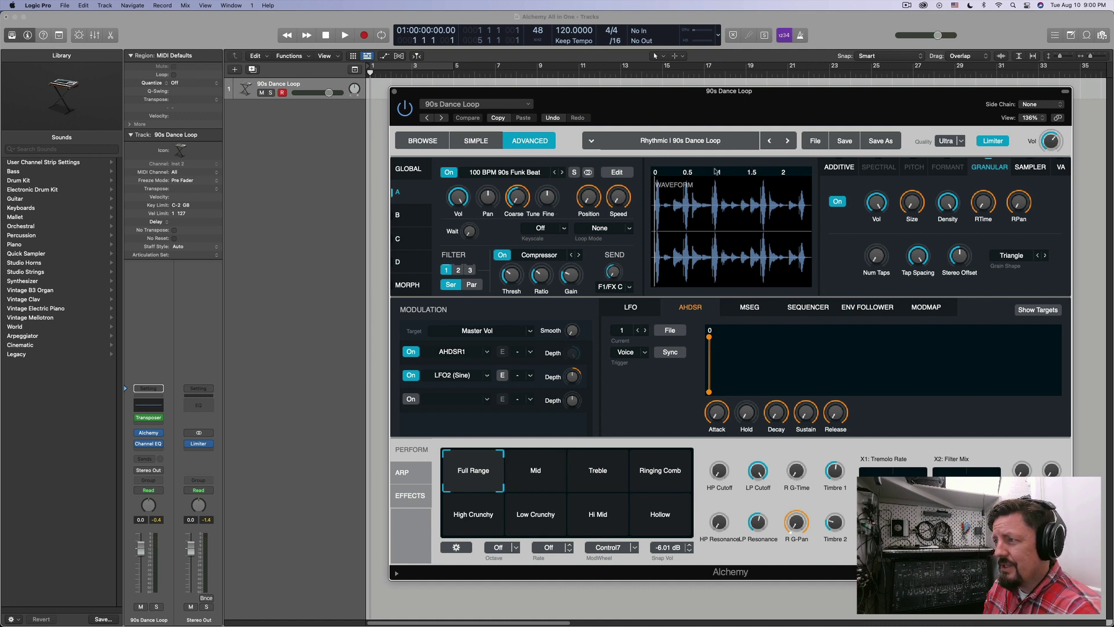
pyautogui.click(413, 172)
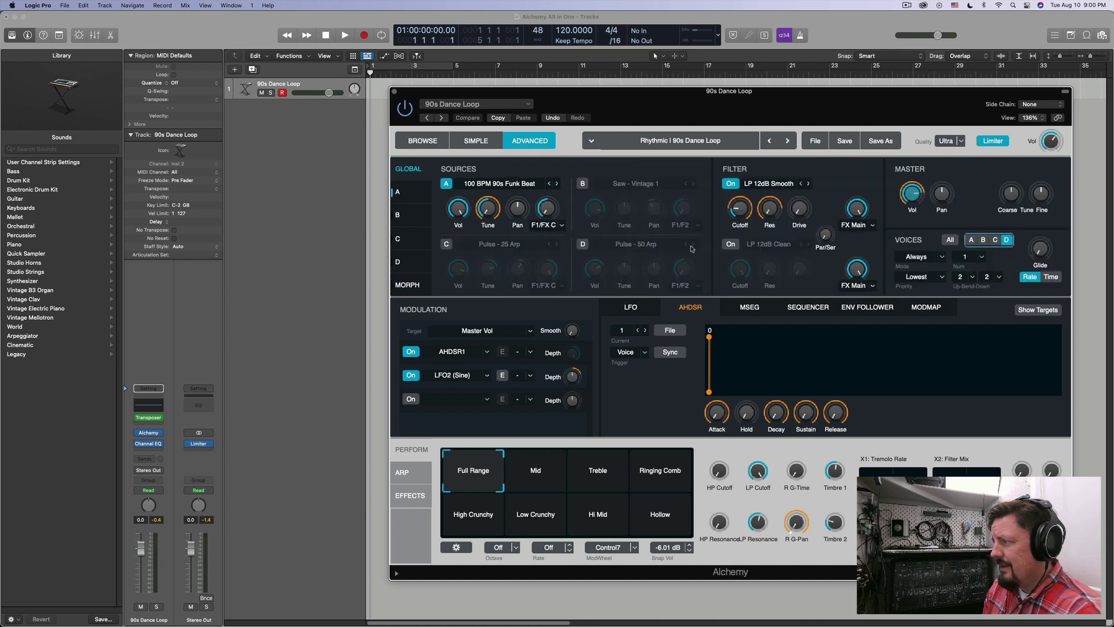
pyautogui.click(972, 240)
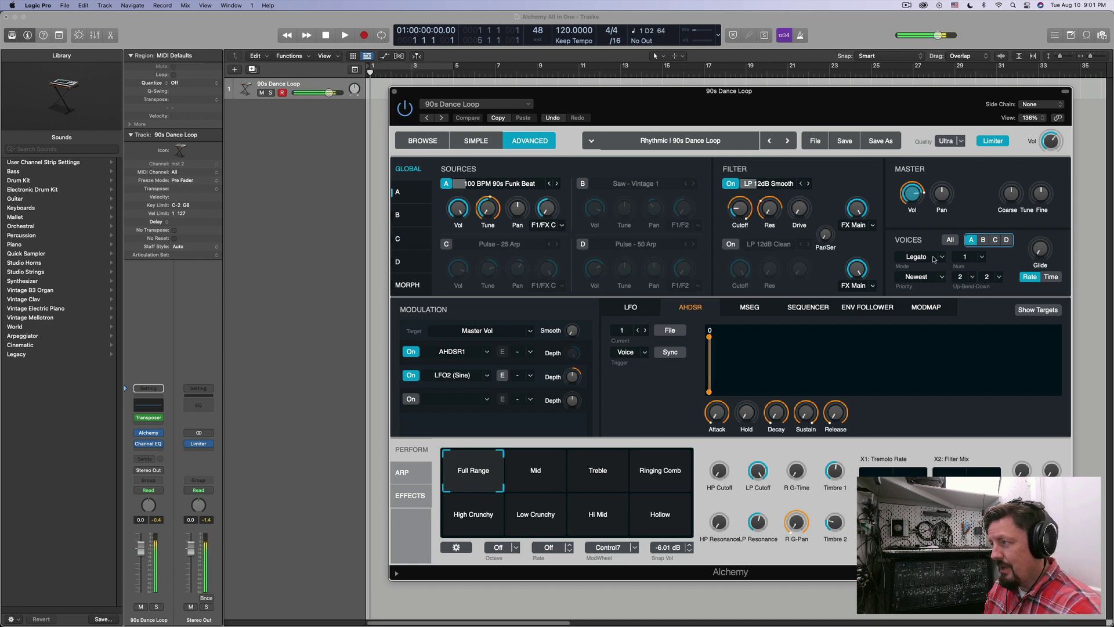
pyautogui.click(419, 199)
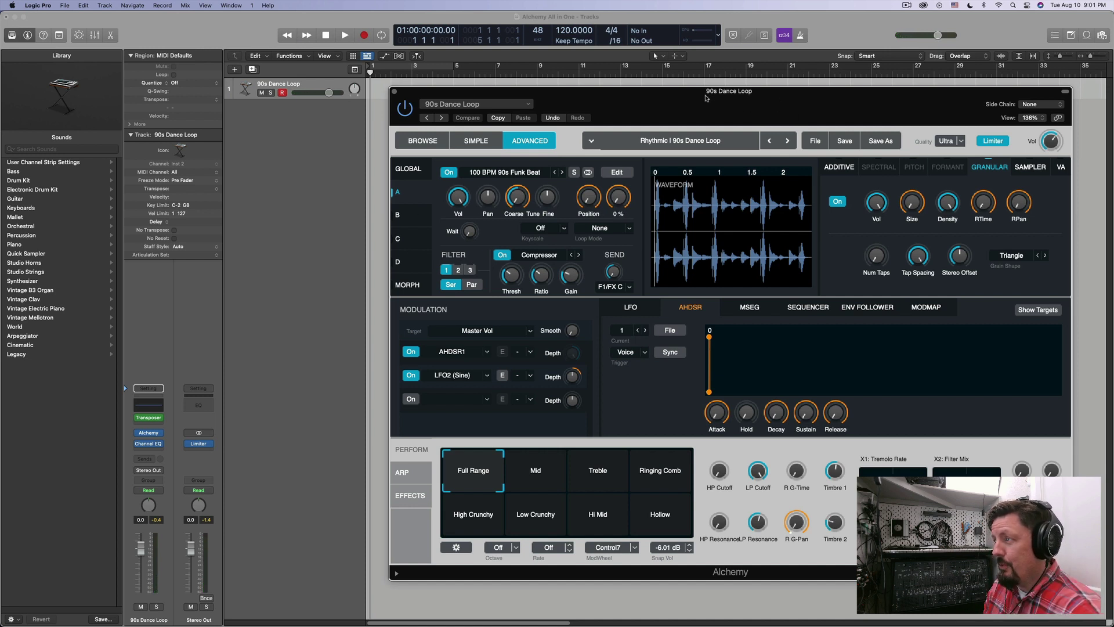
# Turn off source A and turn on source B, Saw - Vintage 1, to isolate it
pyautogui.click(414, 215)
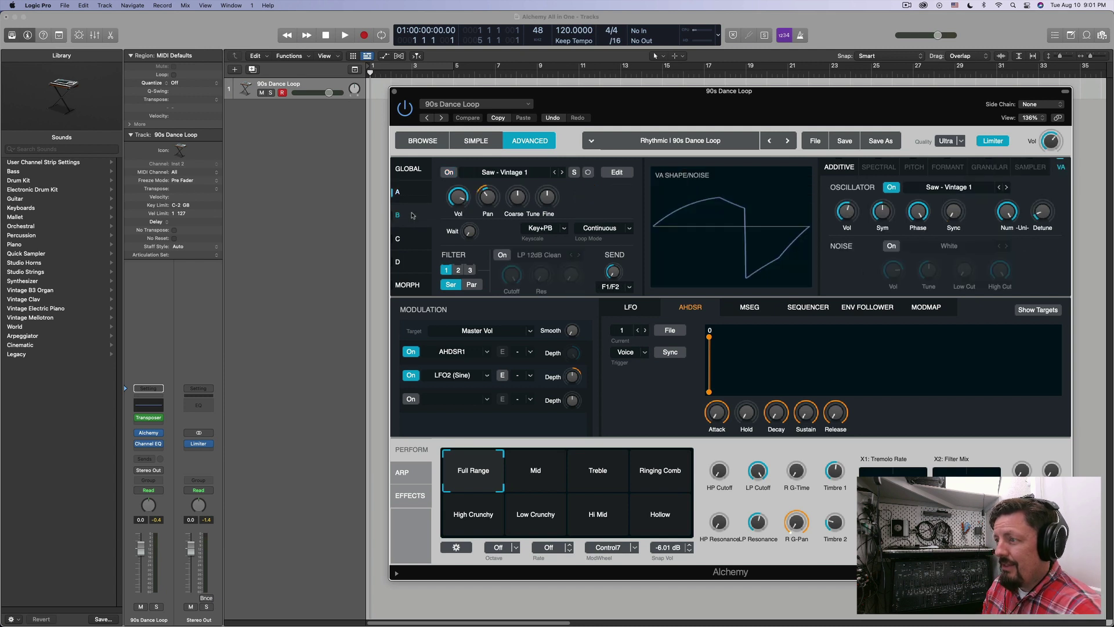
pyautogui.click(410, 170)
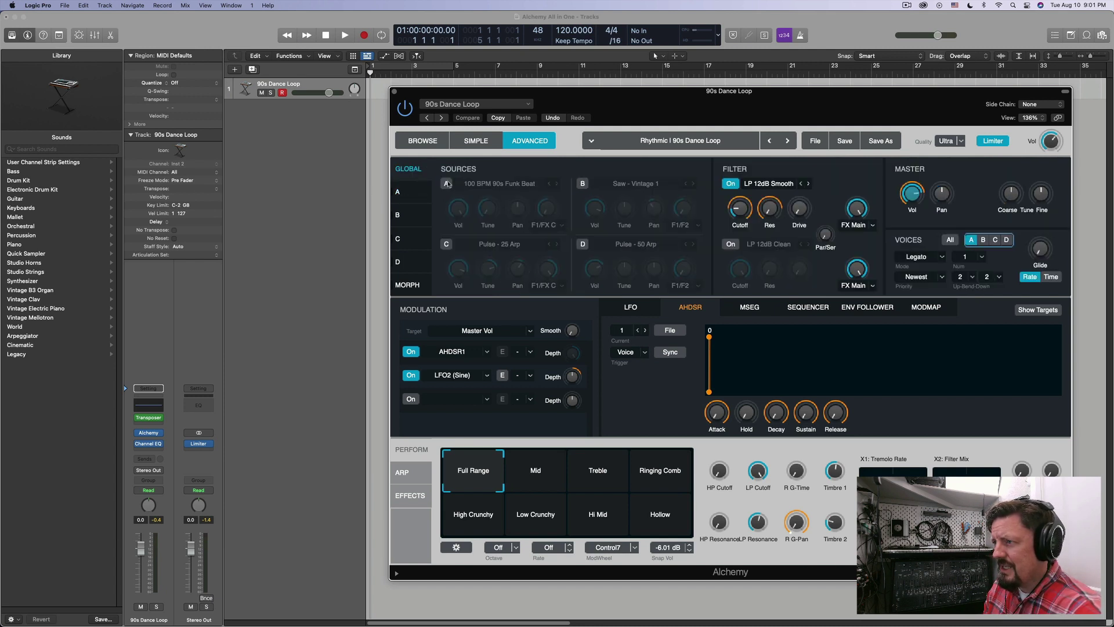
pyautogui.click(582, 185)
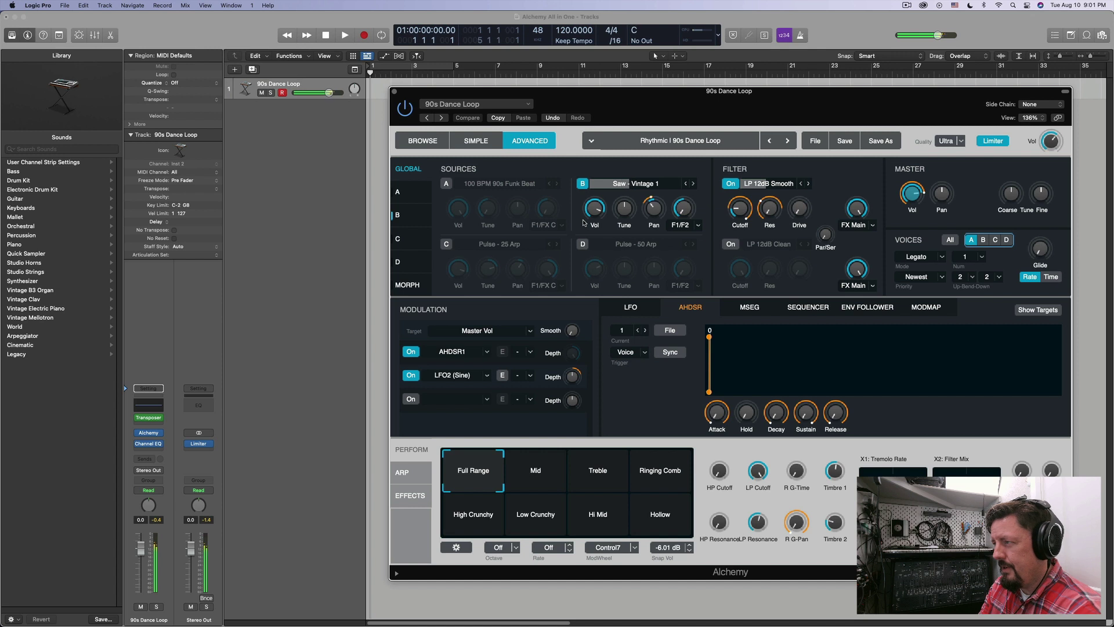
# Show the modulation on source B's pan and examine its oscillator's unison and phase settings
pyautogui.click(651, 213)
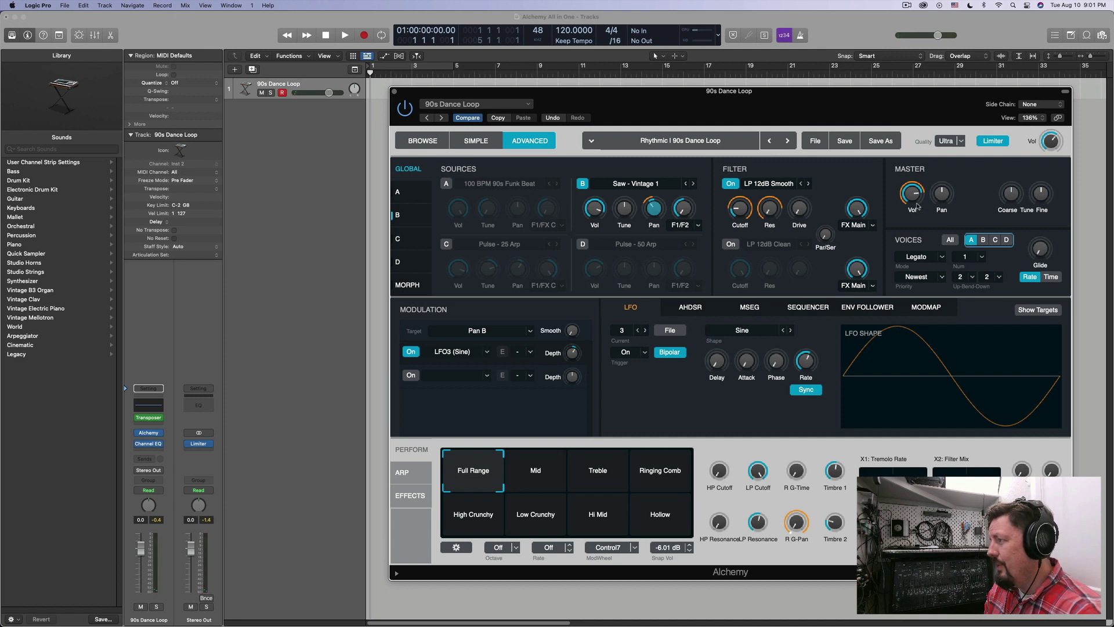
pyautogui.moveTo(770, 216)
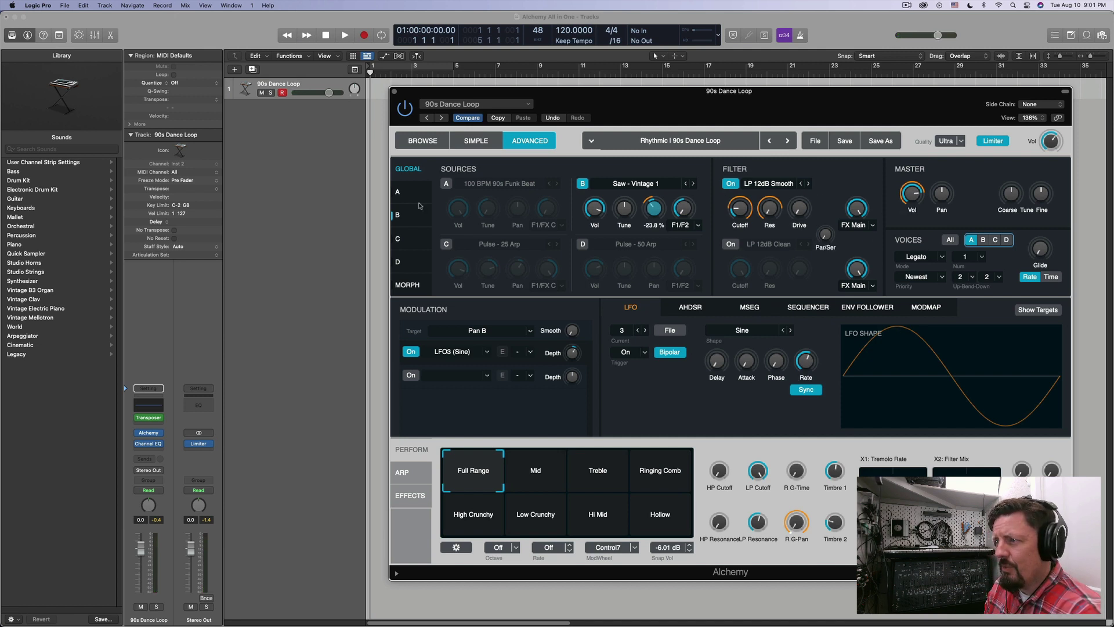
pyautogui.click(399, 215)
pyautogui.moveTo(1007, 223)
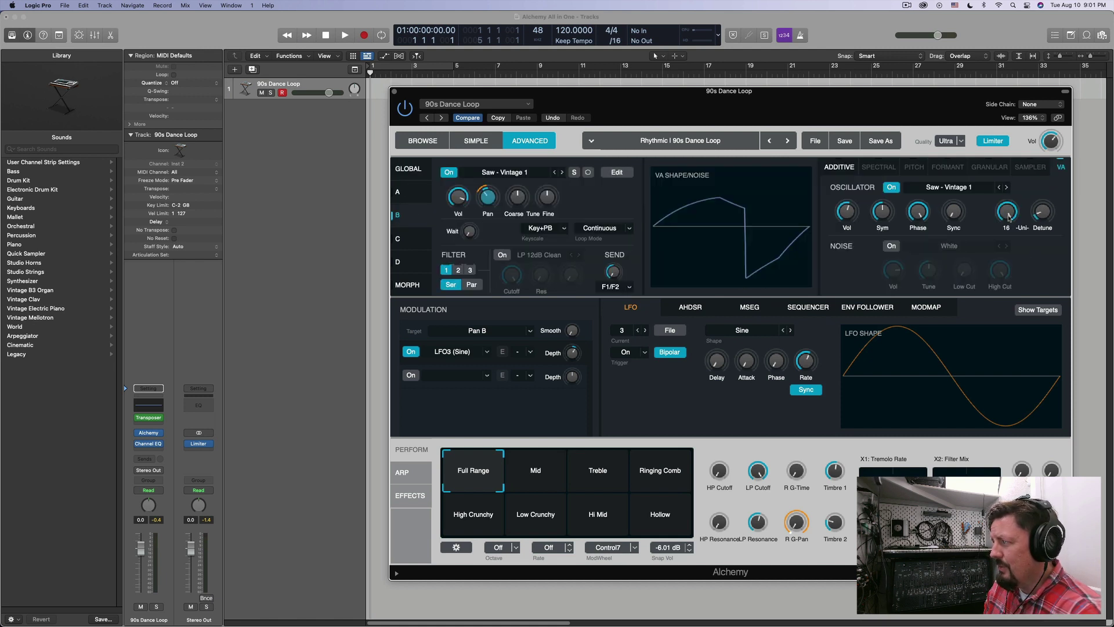
pyautogui.moveTo(919, 234)
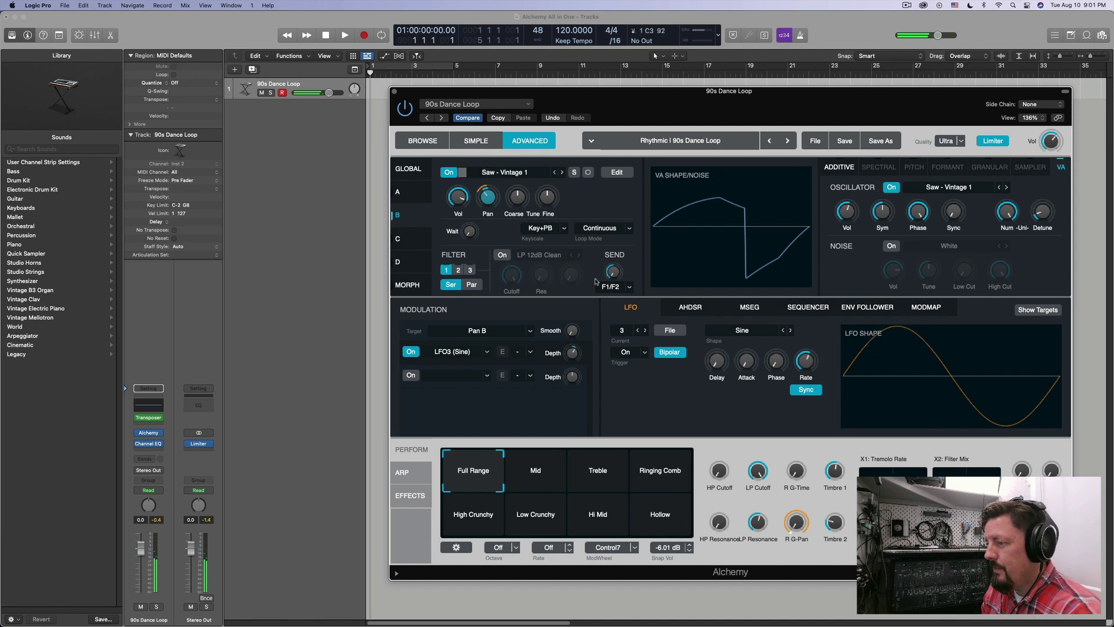
# Turn off source B and turn on source C, Pulse - 25 Arp, to isolate it
pyautogui.click(414, 244)
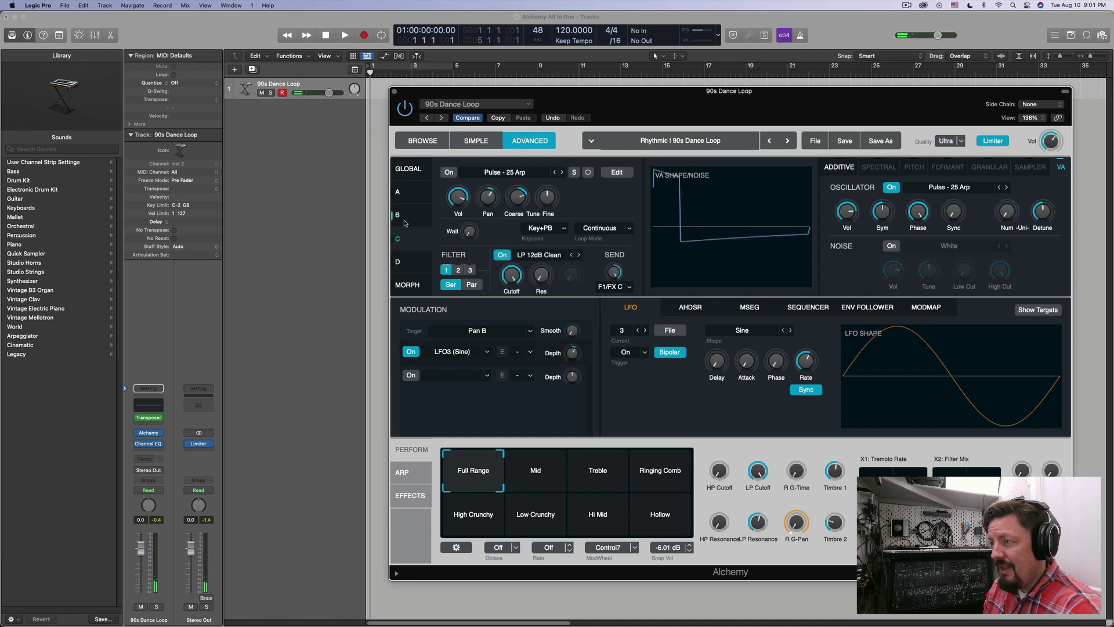
pyautogui.click(409, 177)
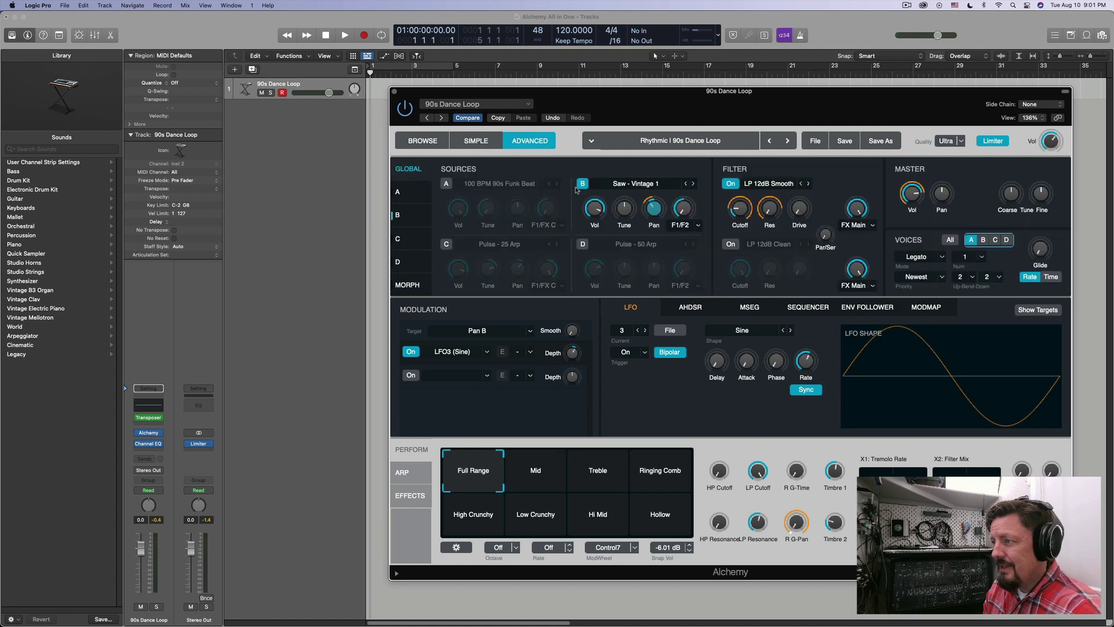
pyautogui.click(449, 243)
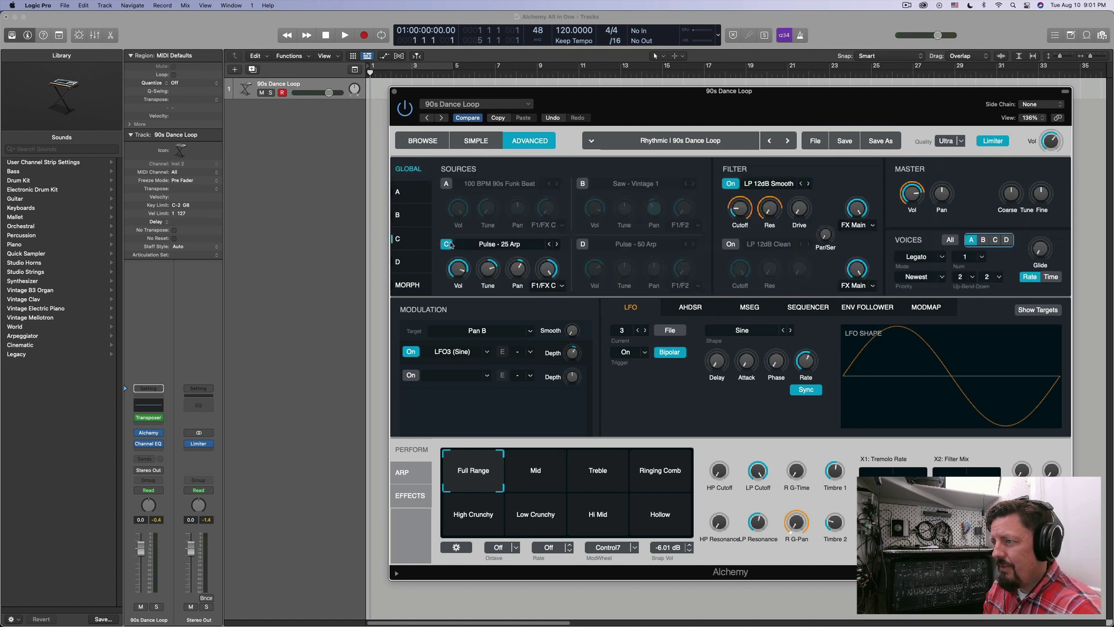
# Show source C's detailed settings together with the arpeggiator settings
pyautogui.click(397, 240)
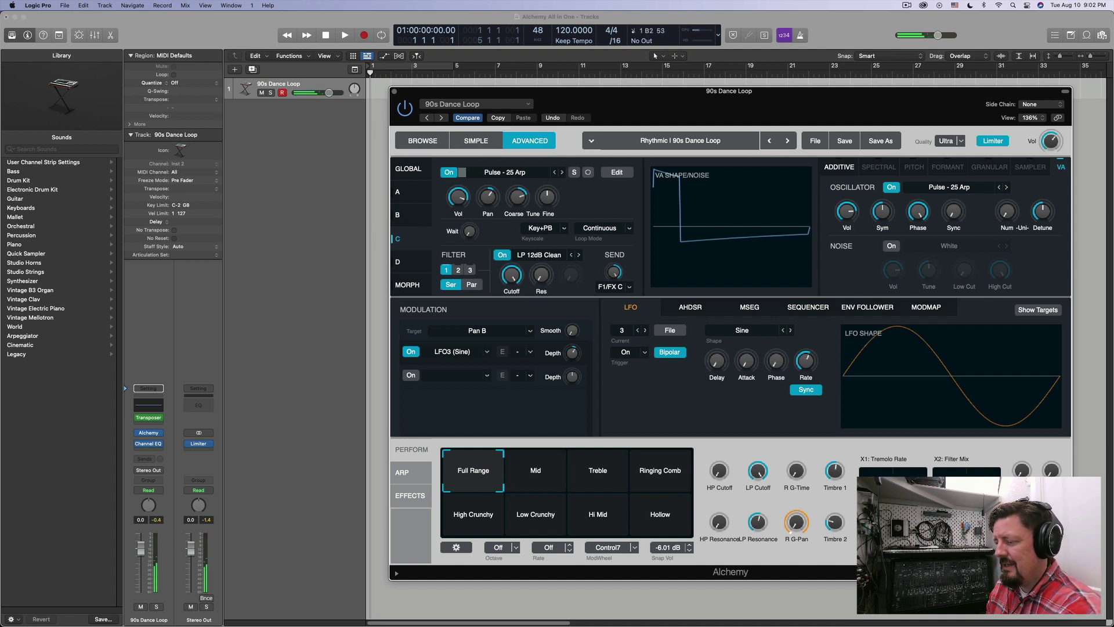
pyautogui.click(410, 482)
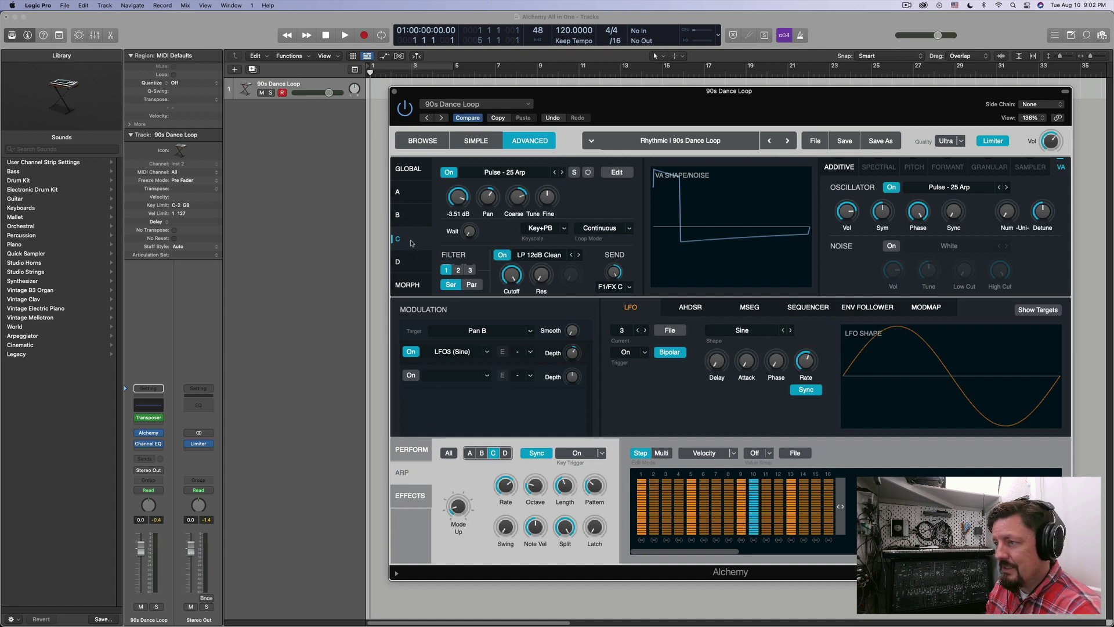
# Turn off source C and turn on source D, Pulse - 50 Arp, to isolate it
pyautogui.click(418, 172)
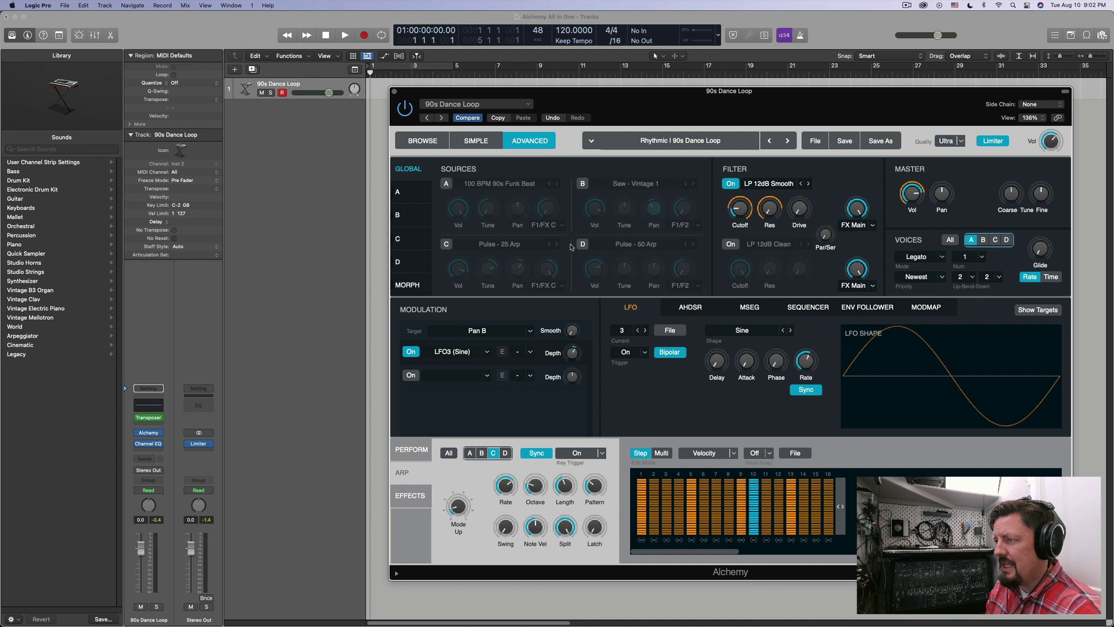
pyautogui.click(655, 267)
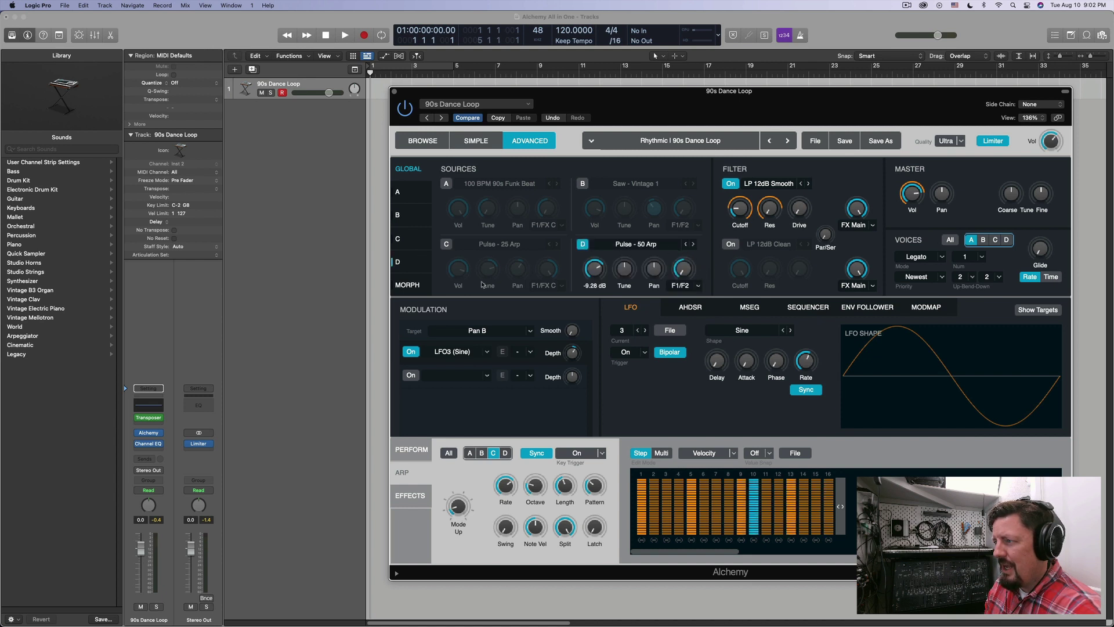
# Examine source D's filter cutoff, its voice settings in the global view and the available note priority options
pyautogui.click(413, 266)
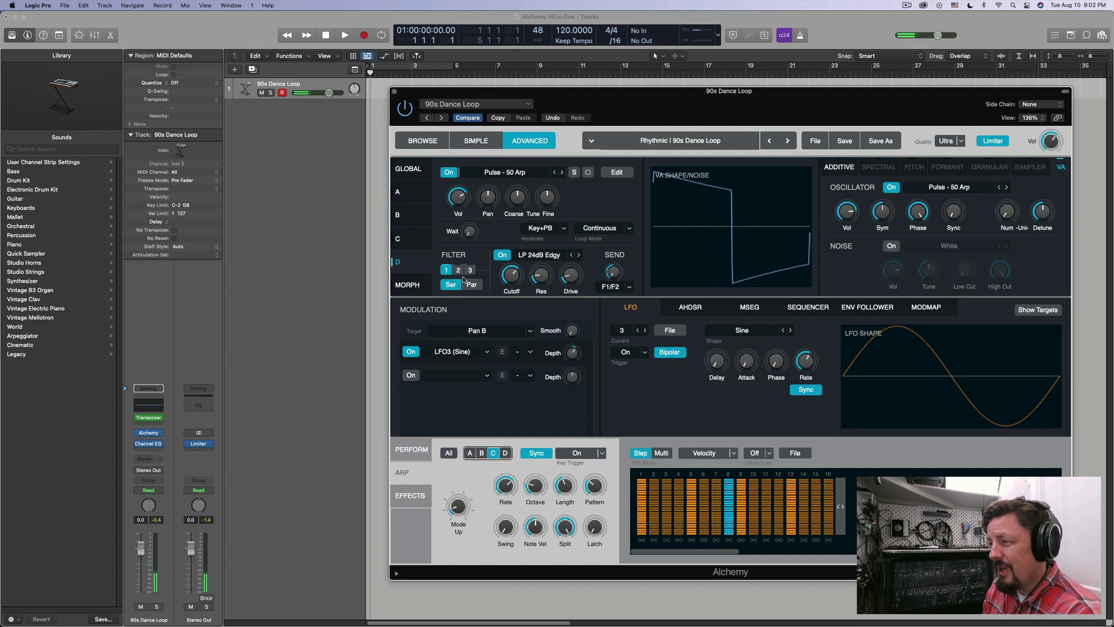
pyautogui.moveTo(516, 272)
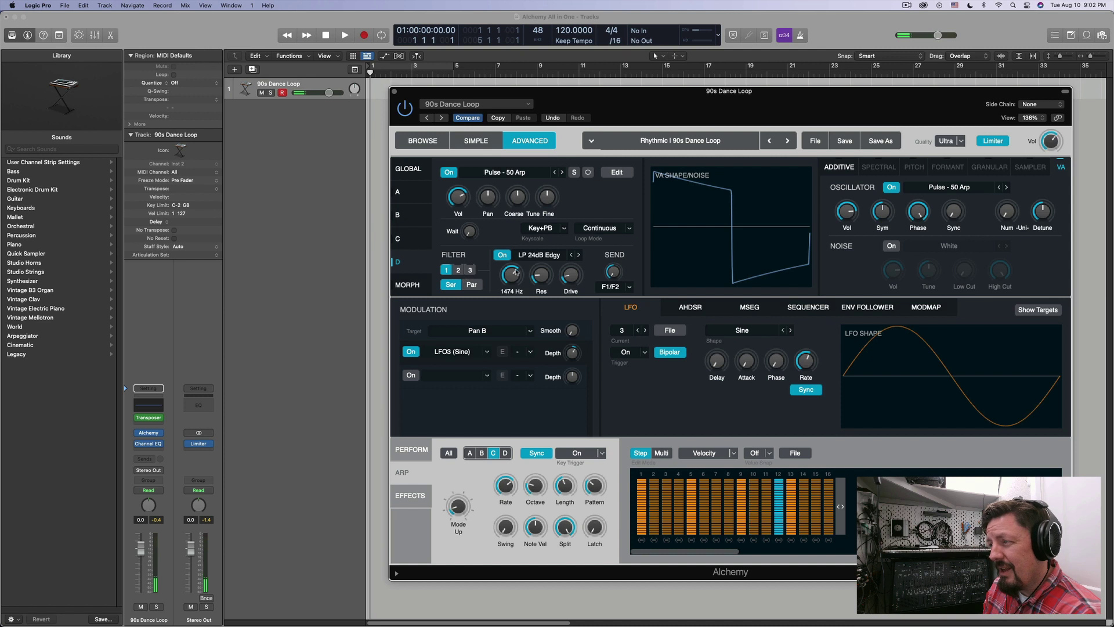
pyautogui.click(412, 175)
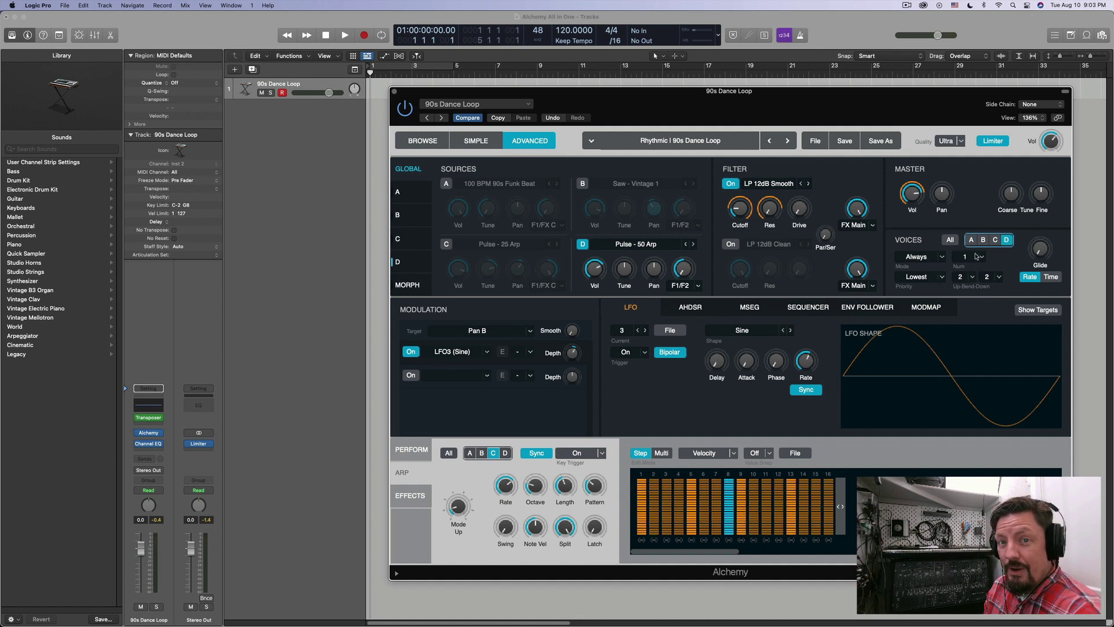
pyautogui.click(943, 278)
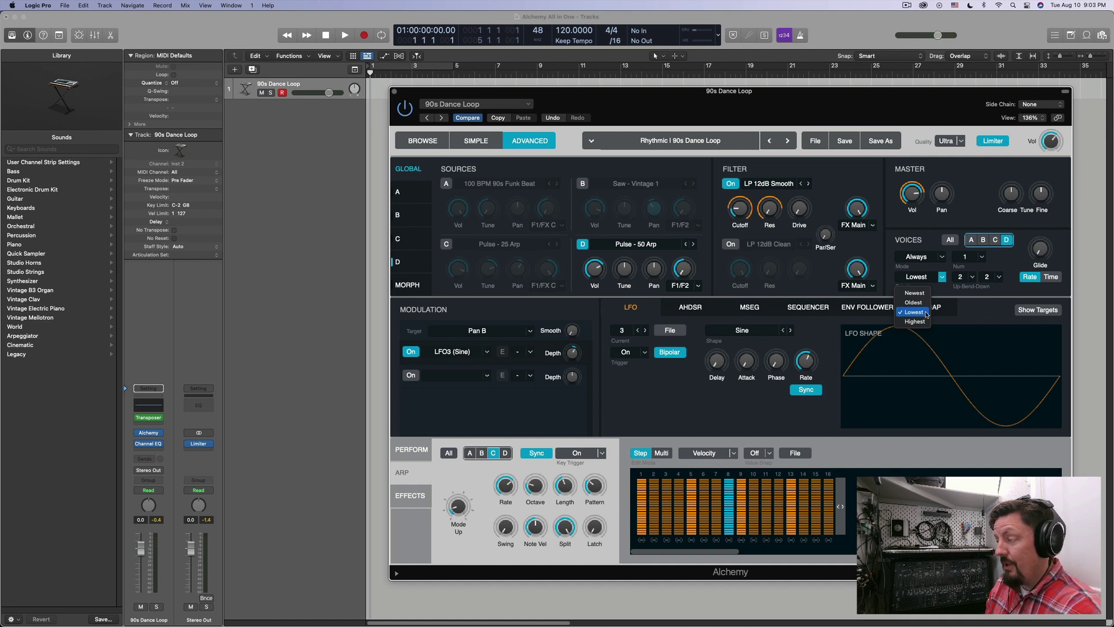
pyautogui.click(959, 308)
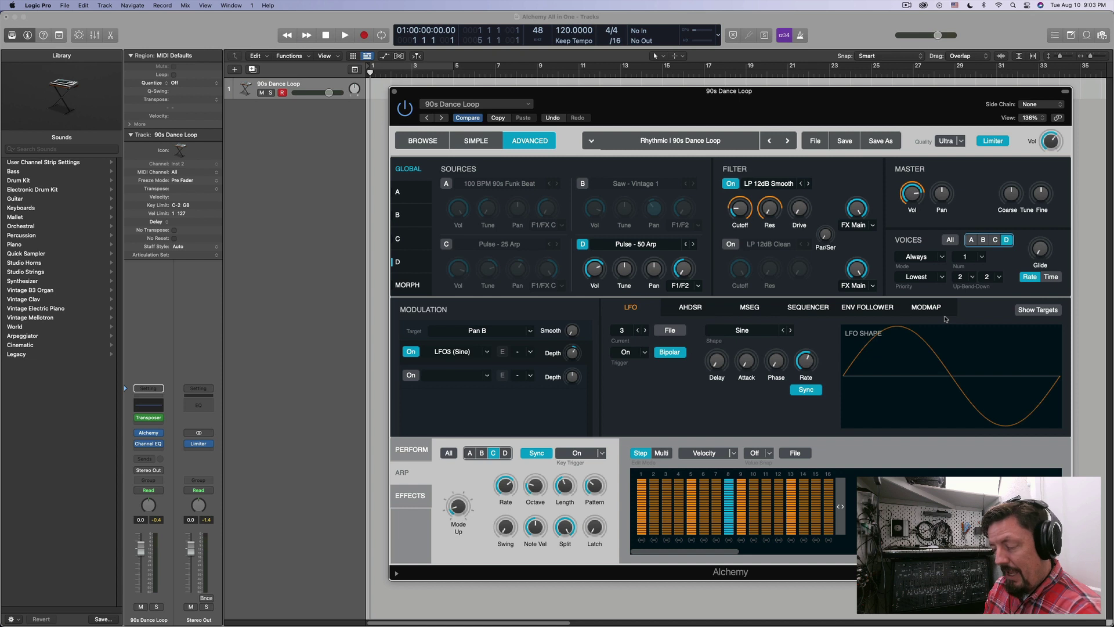
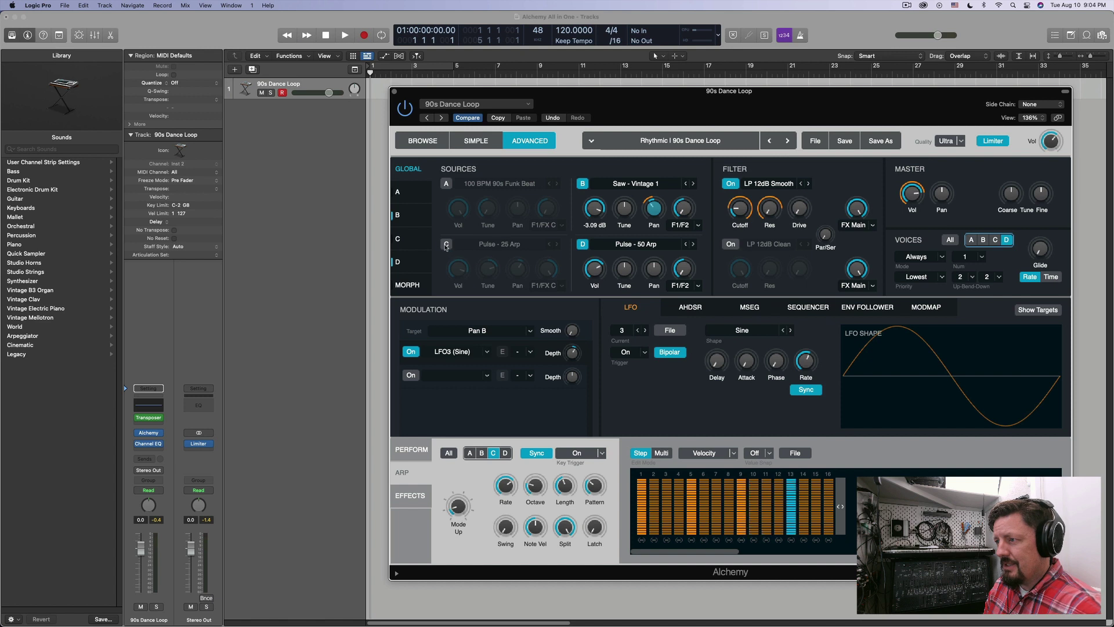
# Turn sources C, B and A back on alongside source D so that all four sources are active
pyautogui.click(446, 244)
pyautogui.click(583, 184)
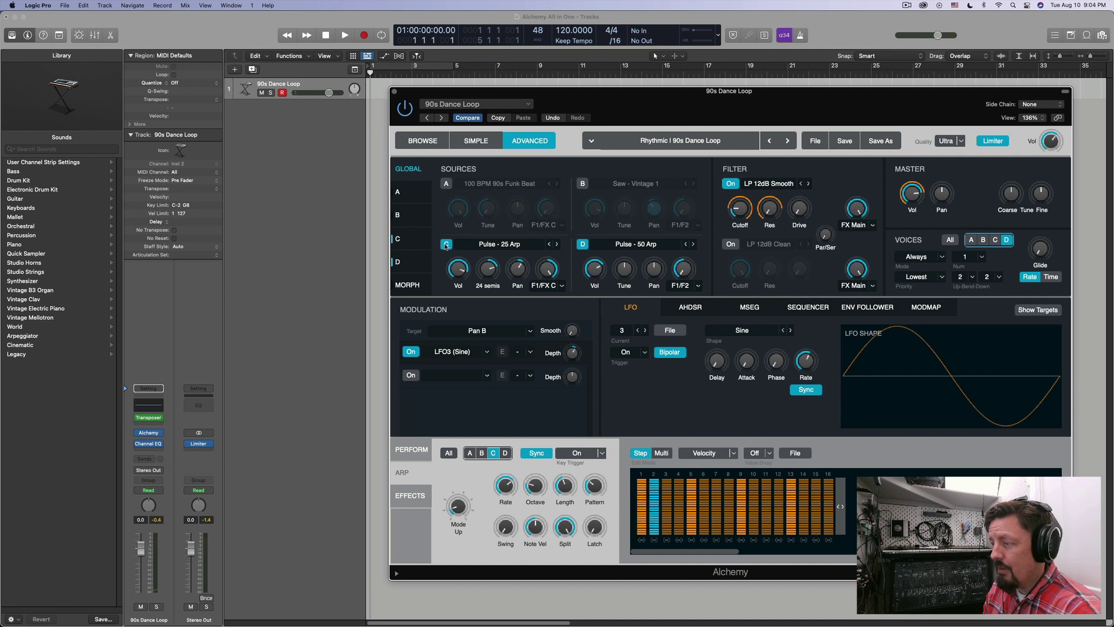
pyautogui.click(583, 185)
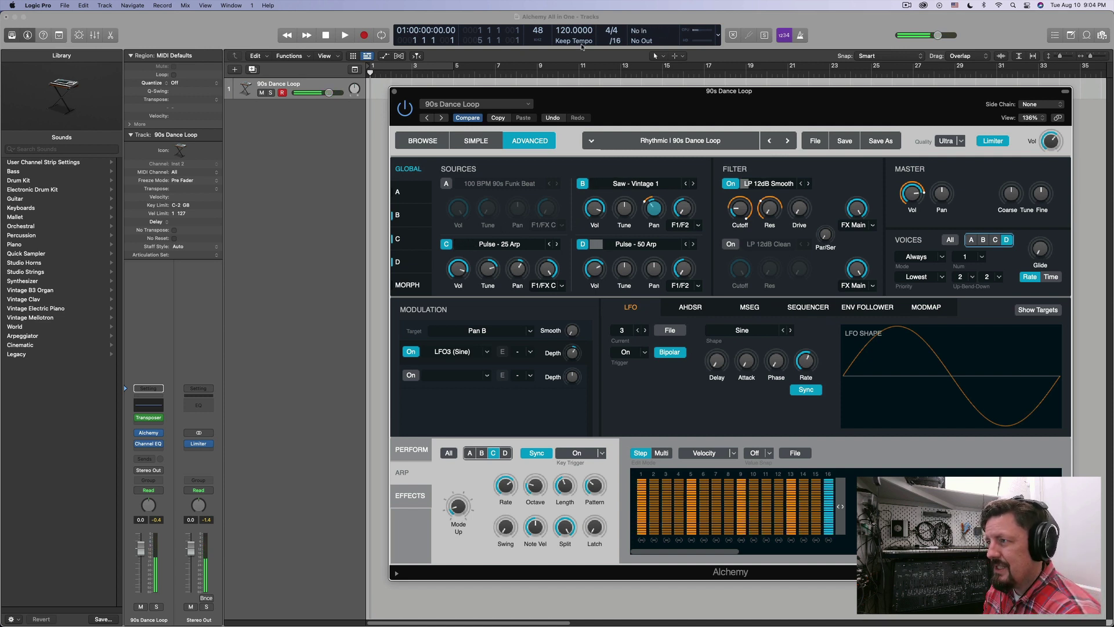
pyautogui.press('space')
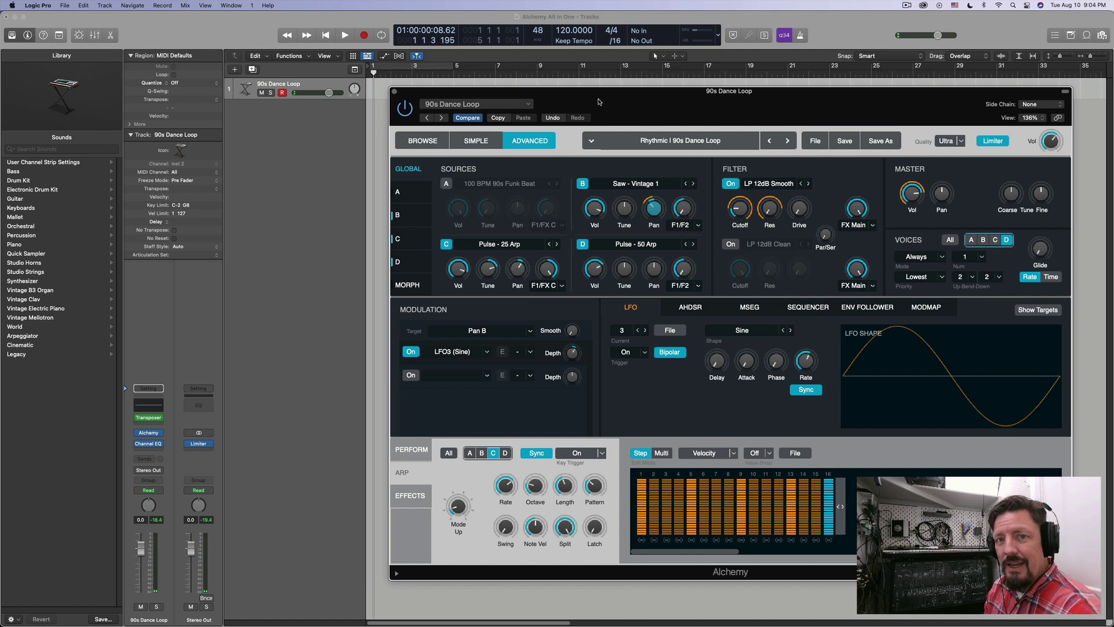
pyautogui.click(449, 184)
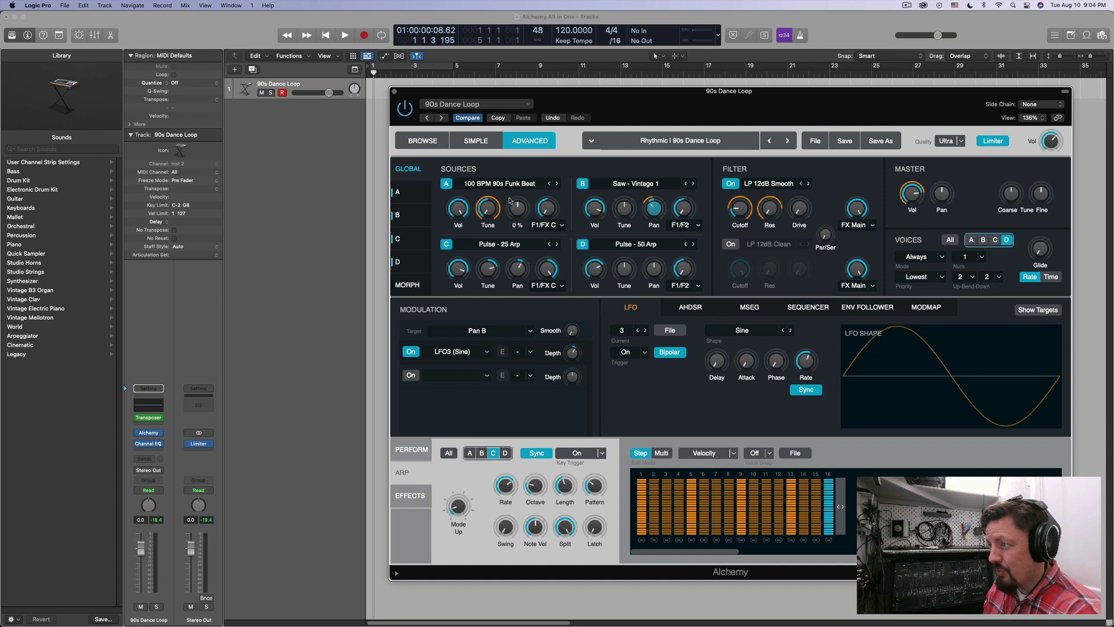
# Examine source A's tuning and detailed settings, then view its funk beat sample in the source editor and close the editor
pyautogui.moveTo(476, 222)
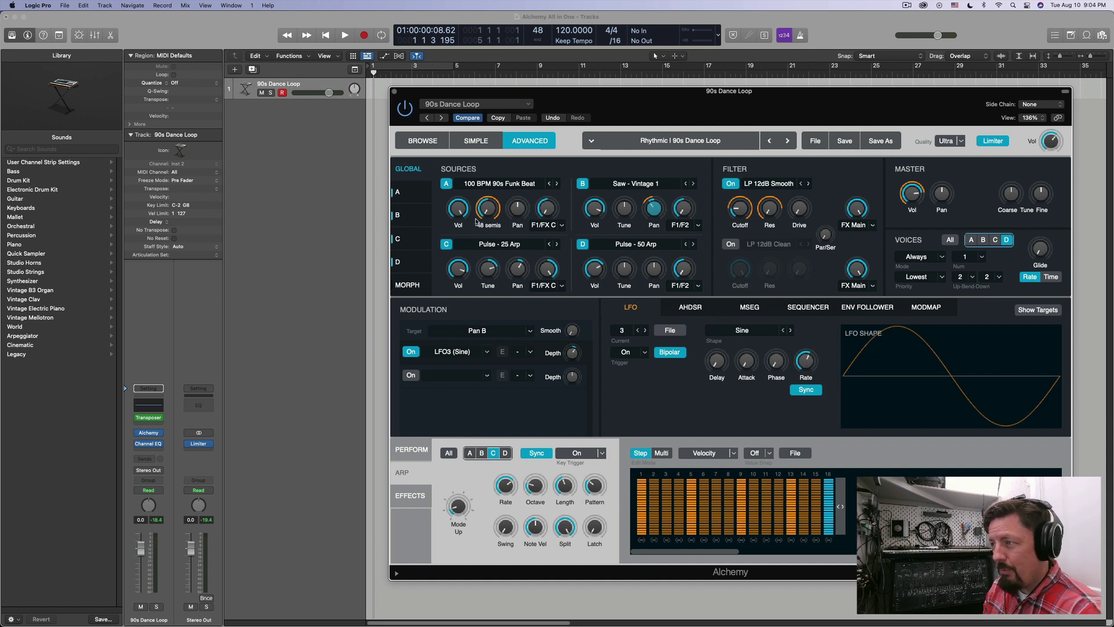
pyautogui.click(433, 194)
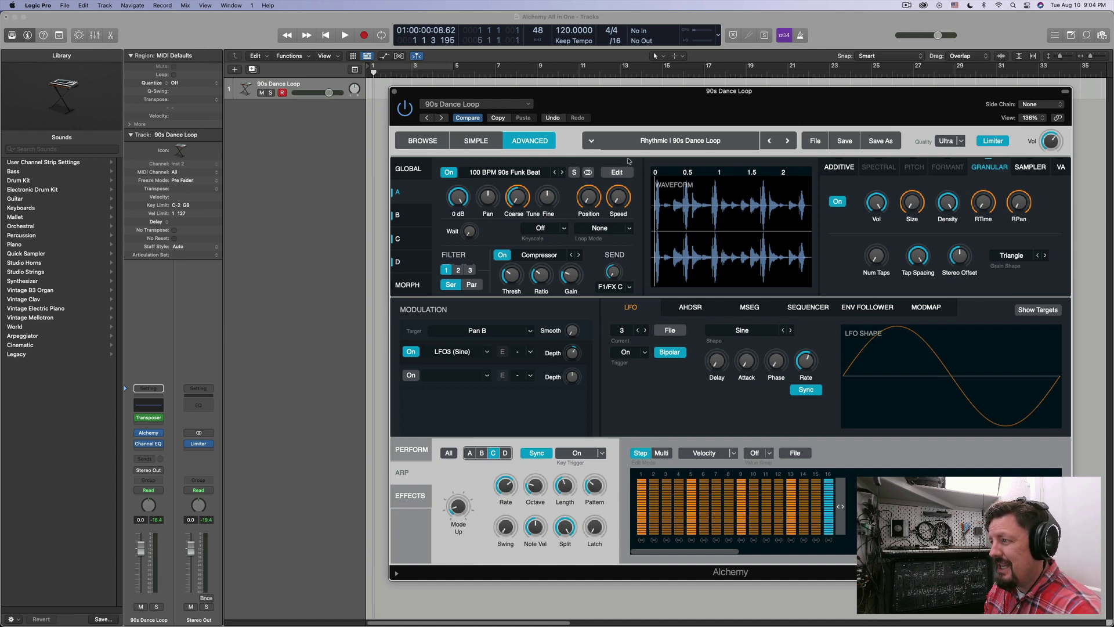
pyautogui.click(617, 172)
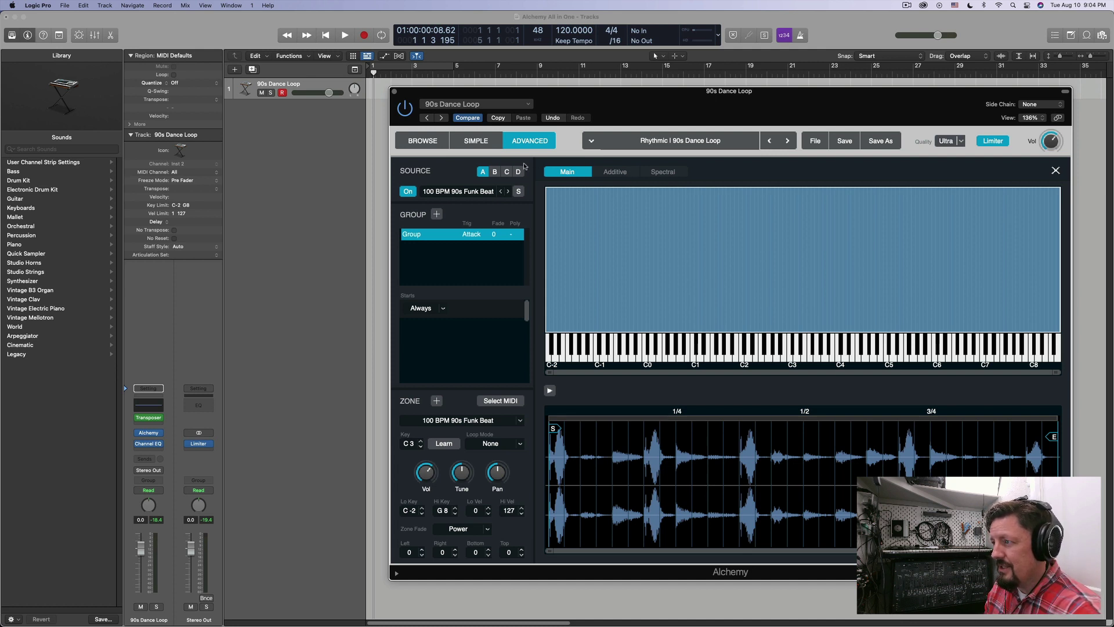
pyautogui.click(1056, 170)
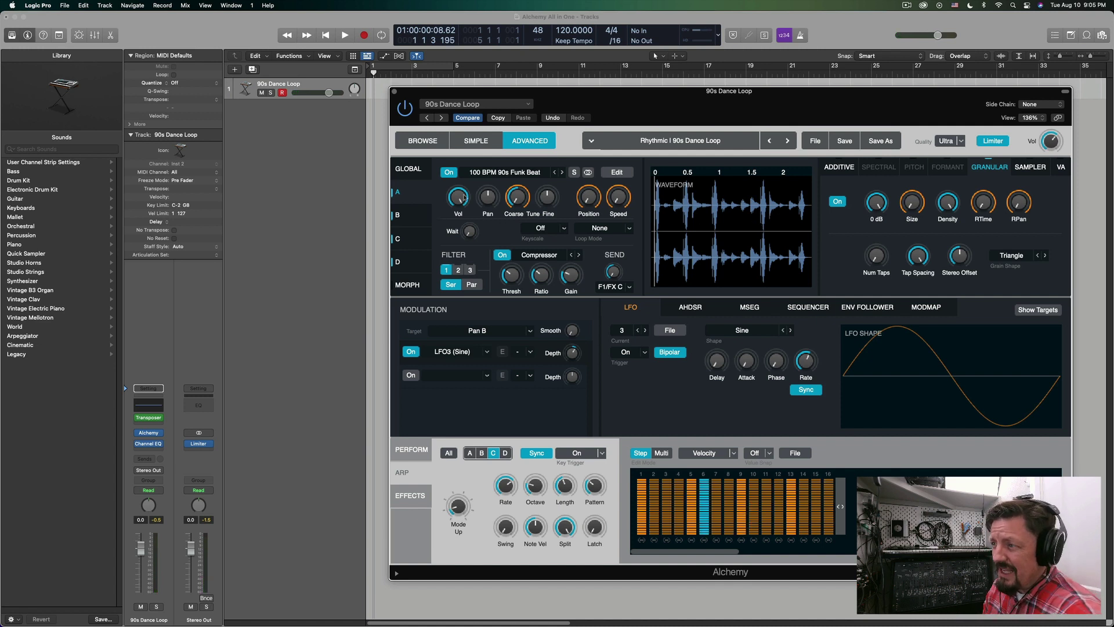
# View the detailed settings of sources B, C and D in turn
pyautogui.click(426, 216)
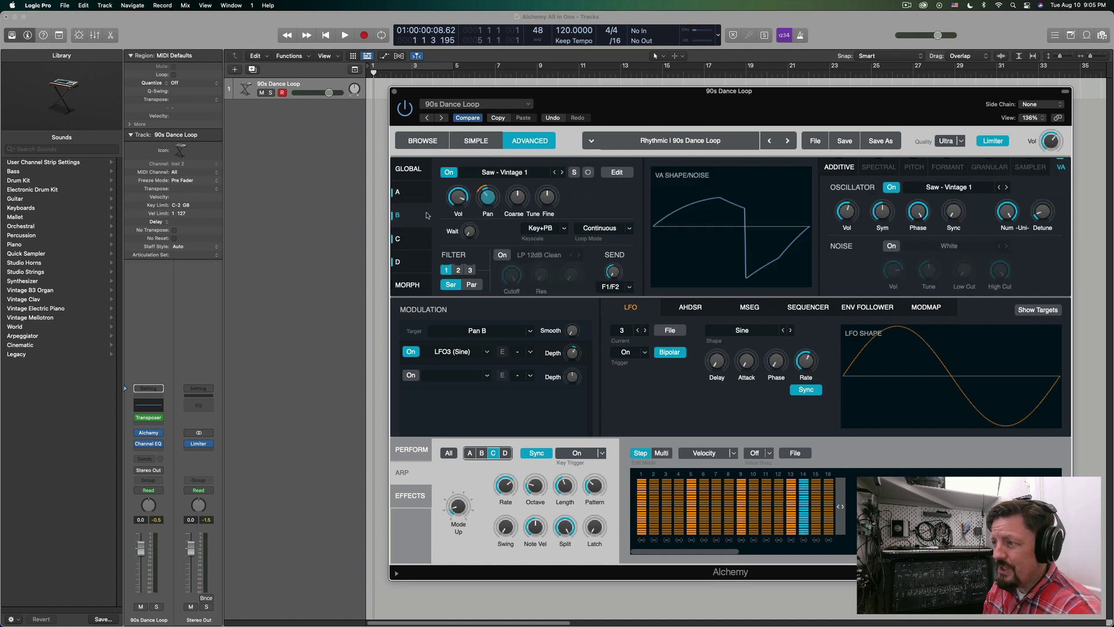
pyautogui.click(406, 238)
pyautogui.click(399, 263)
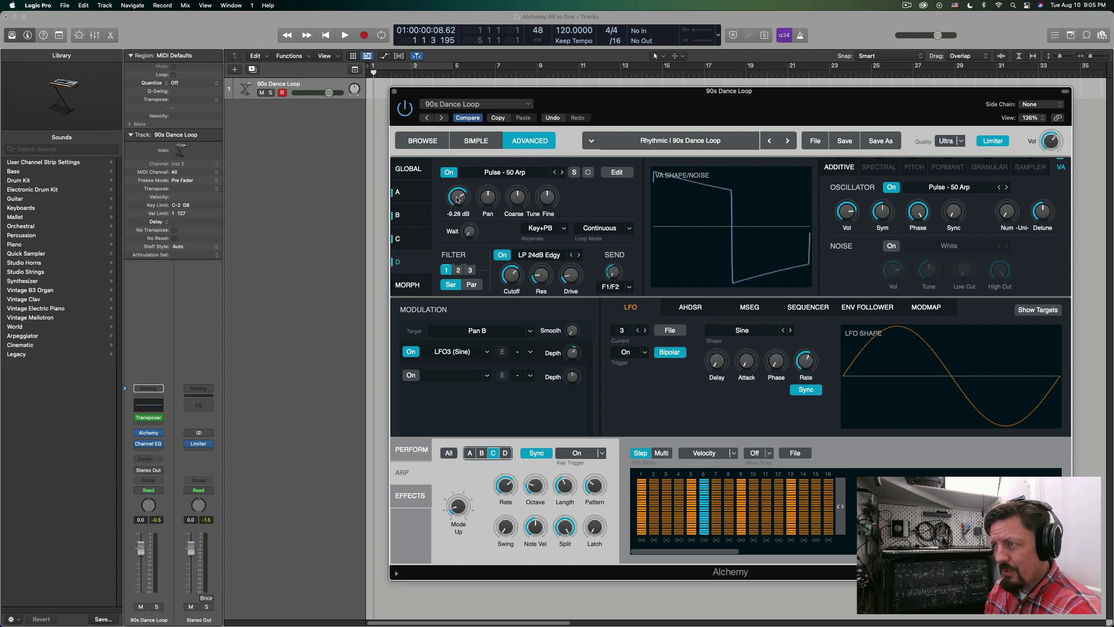
# Compare the volume and basic settings of sources C, B and A in their detailed views
pyautogui.click(413, 241)
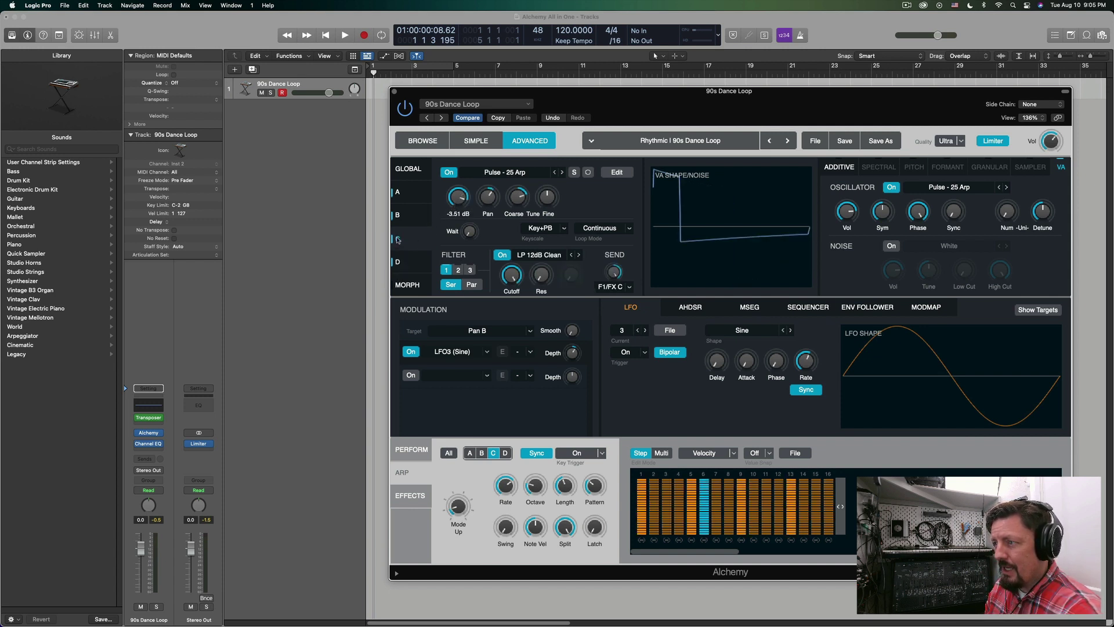
pyautogui.click(406, 215)
pyautogui.moveTo(459, 201); pyautogui.dragTo(459, 204)
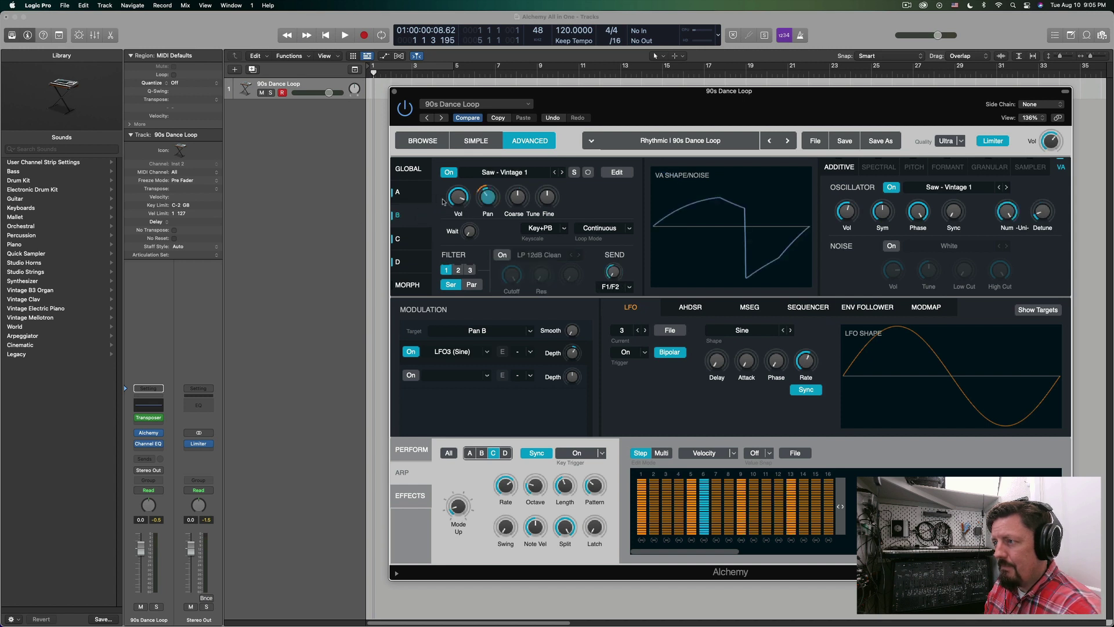
pyautogui.click(406, 193)
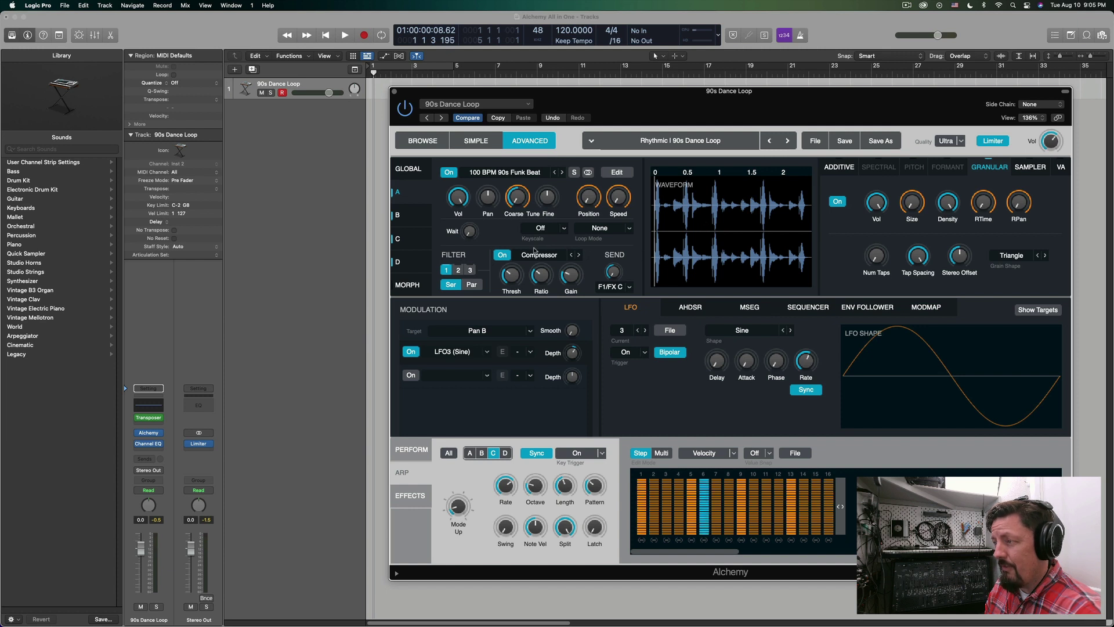
# Compare the filter settings of sources B, C and D in their detailed views
pyautogui.click(411, 217)
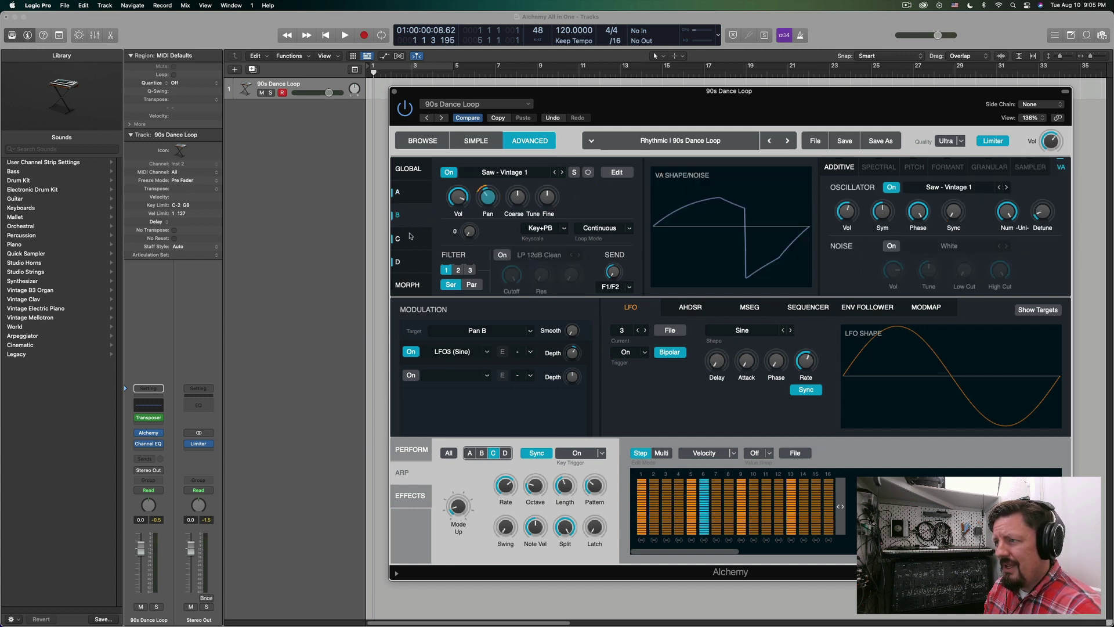
pyautogui.click(410, 238)
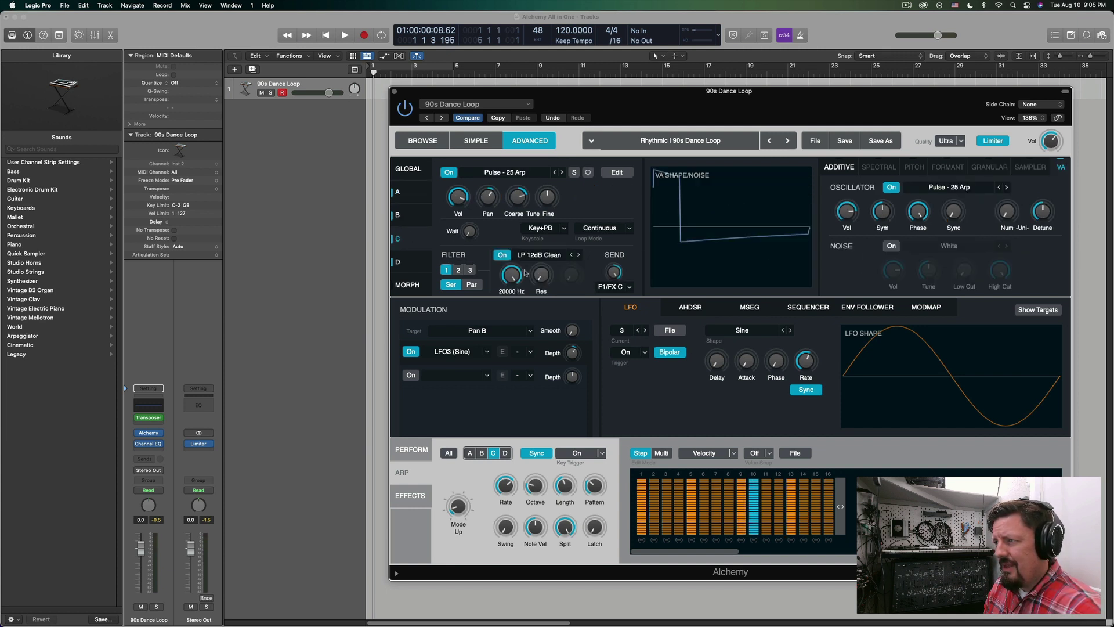
pyautogui.click(410, 262)
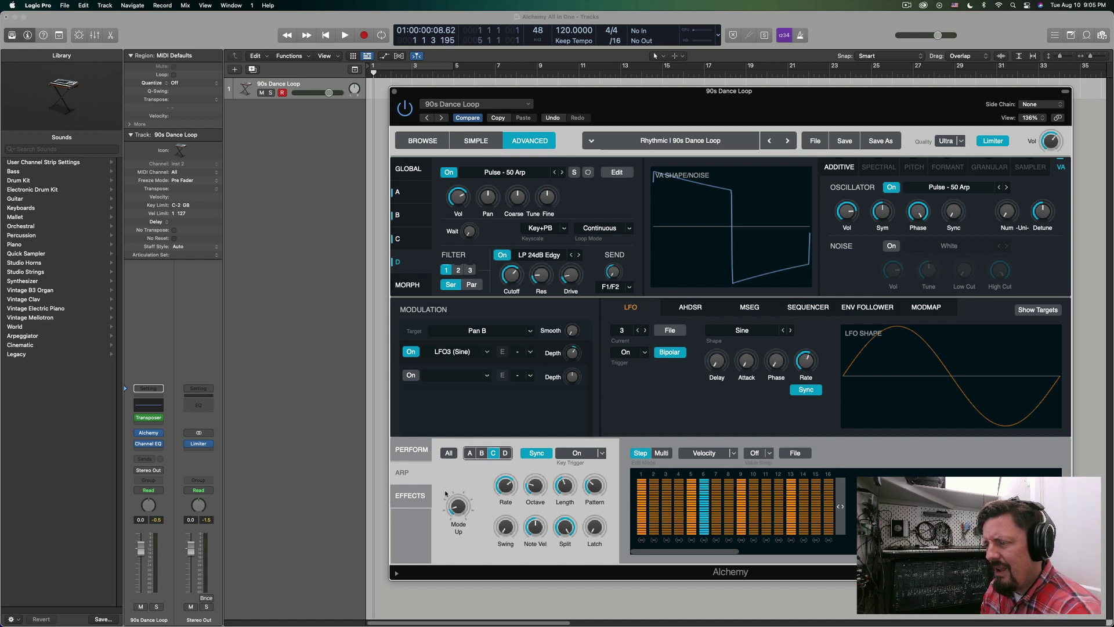
# Inspect the preset's main and per-source effects racks, including source C's Convolution Reverb, then return to the global source overview
pyautogui.click(414, 496)
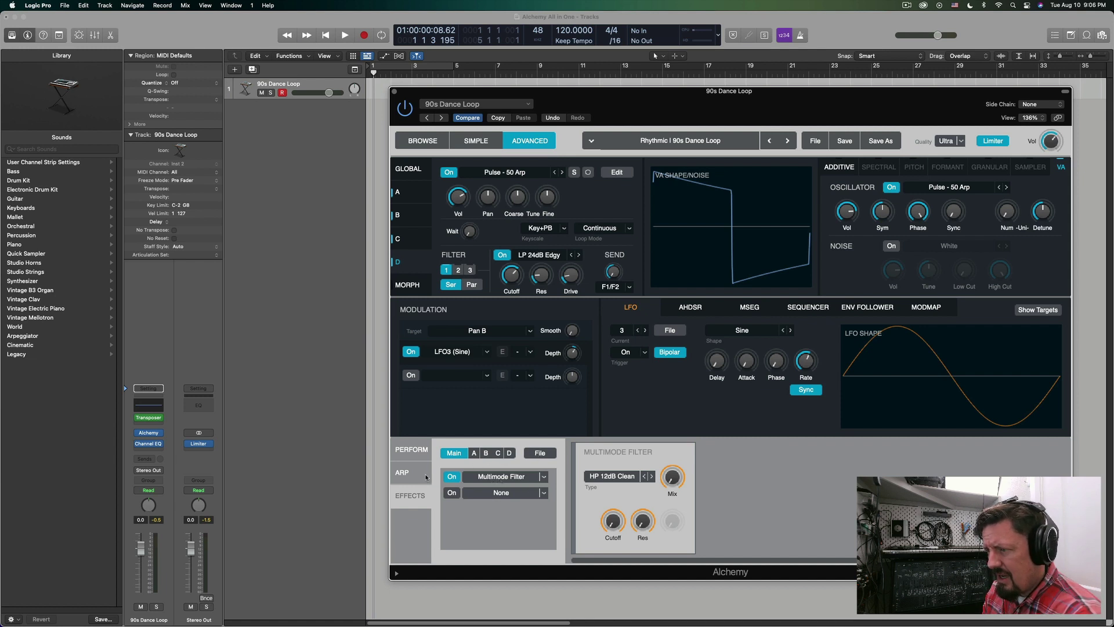
pyautogui.click(475, 453)
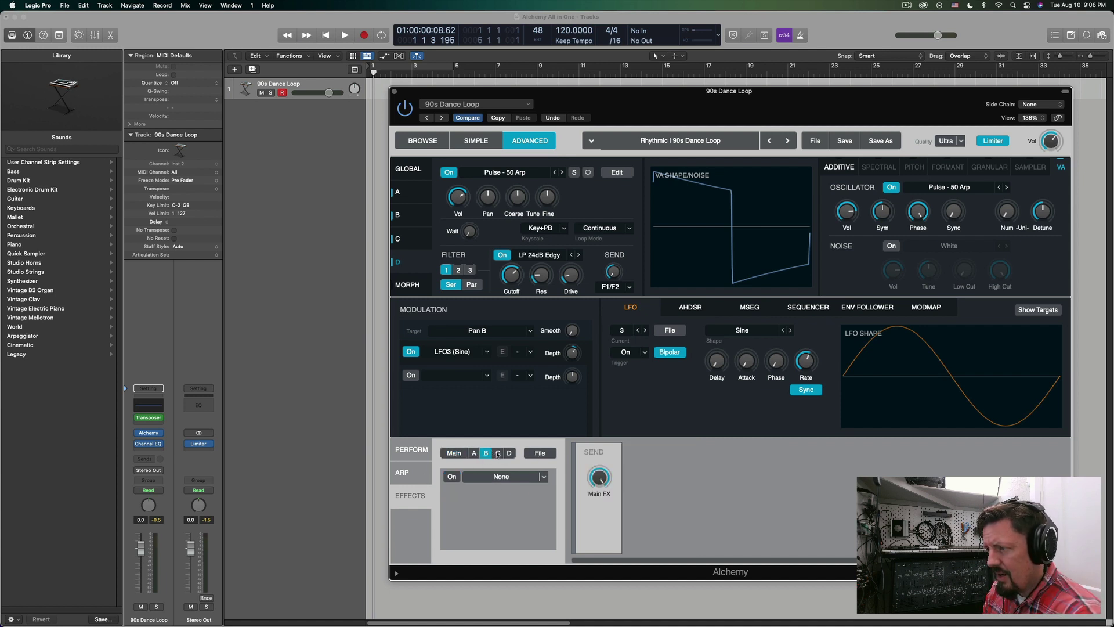
pyautogui.click(498, 454)
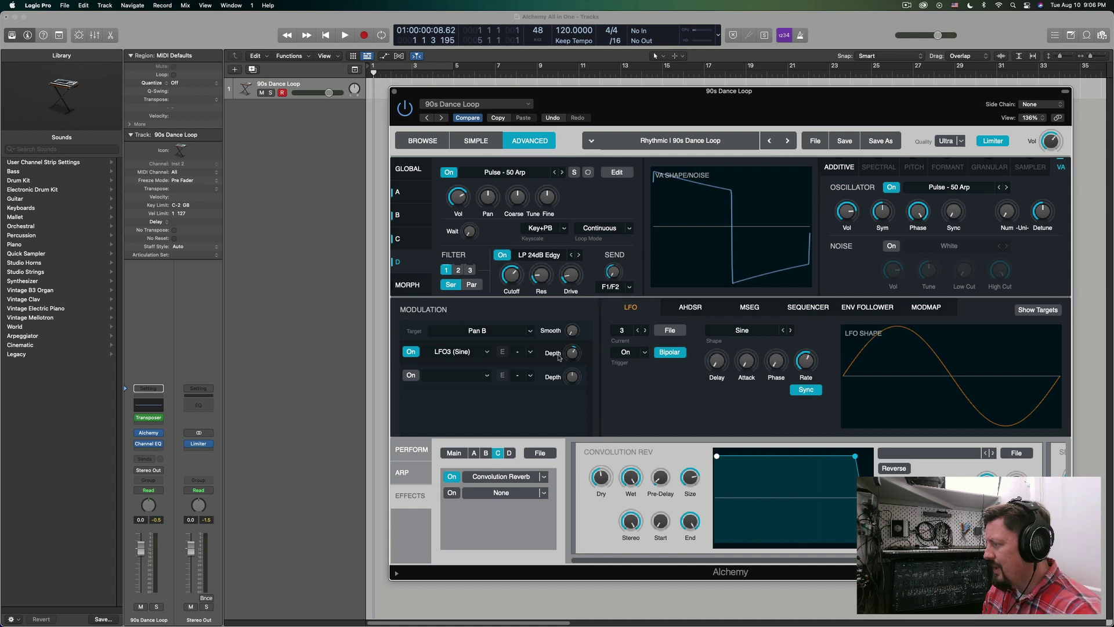
pyautogui.click(409, 173)
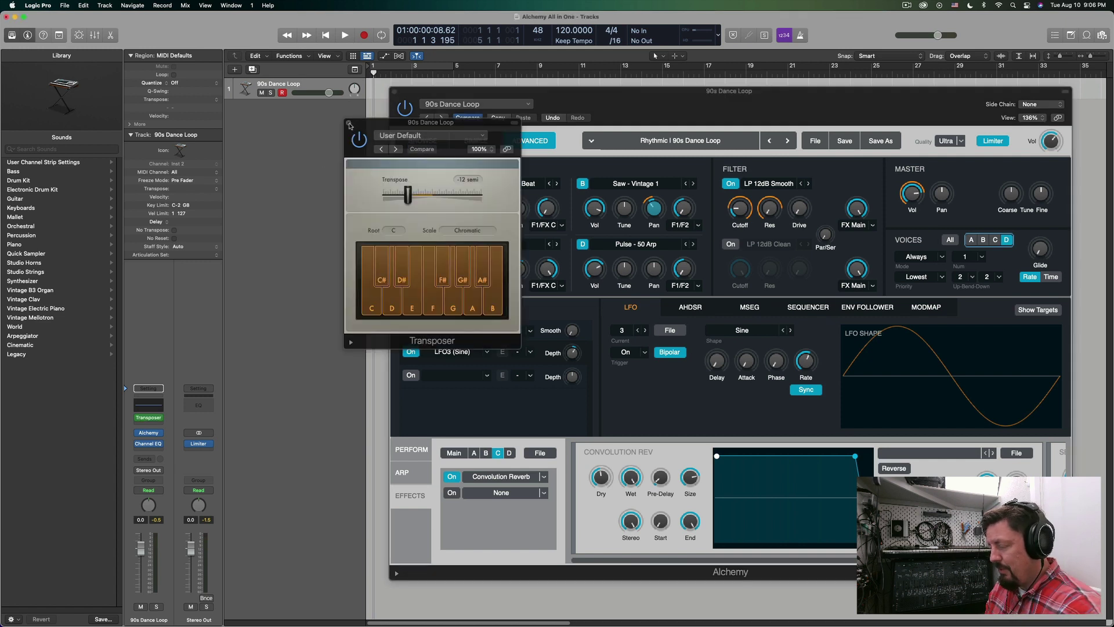
# Close the Transposer window, then bypass the track's Channel EQ and close its window
pyautogui.click(349, 123)
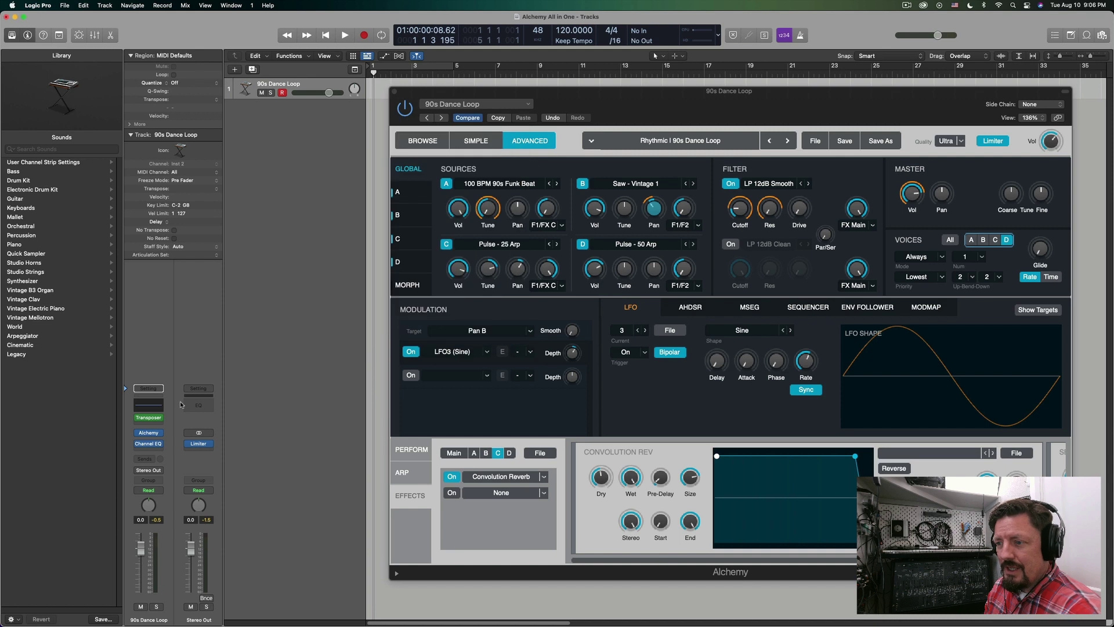
pyautogui.click(152, 444)
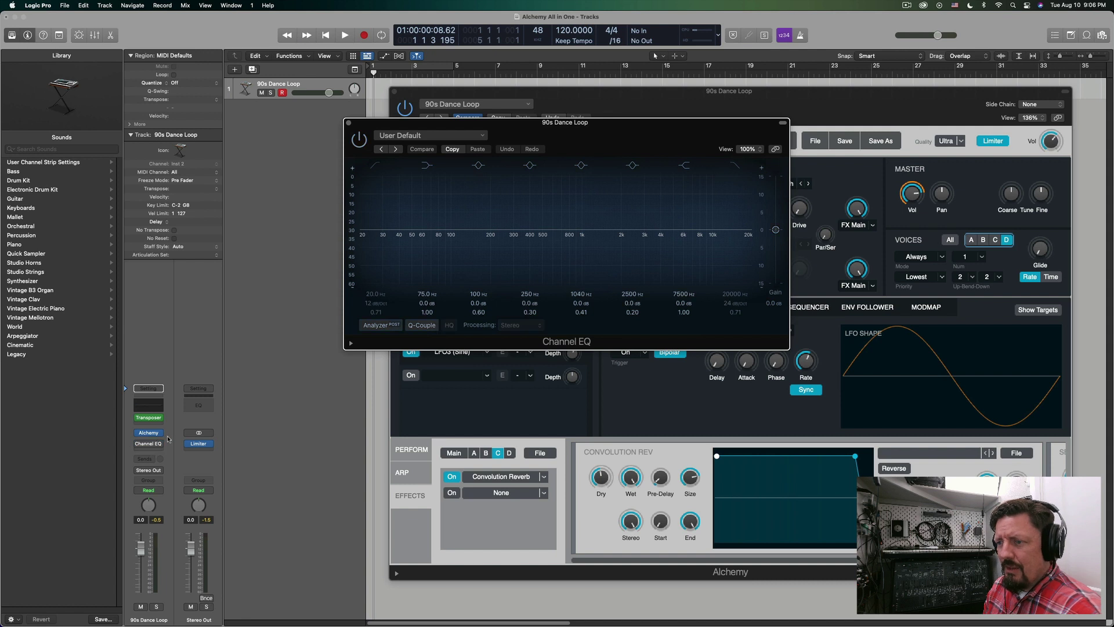
pyautogui.click(349, 123)
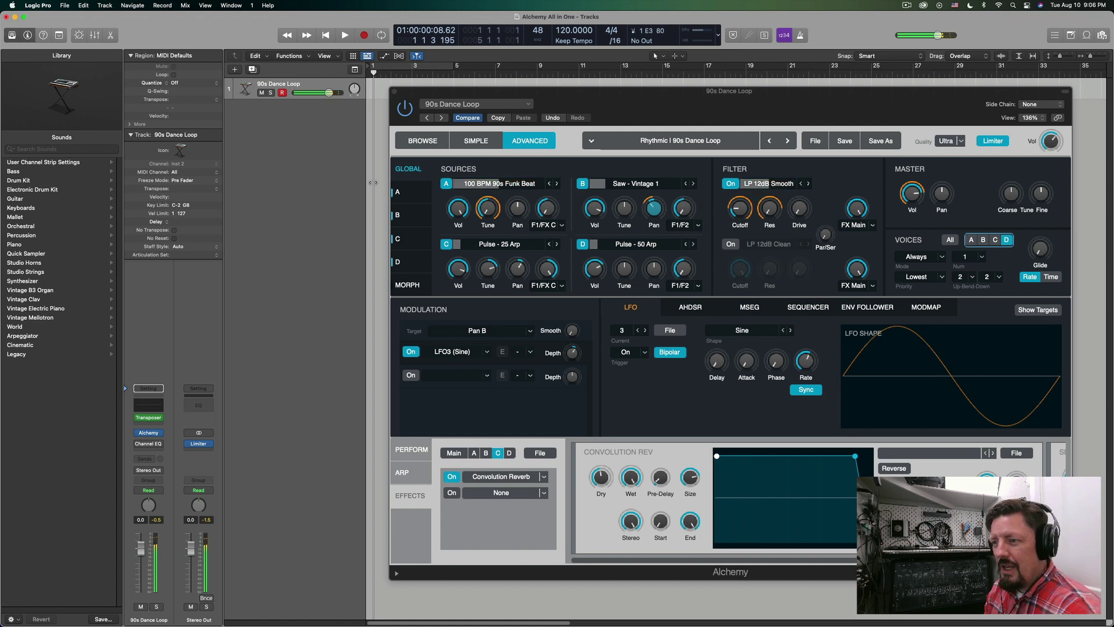
# Try an Arpeggiator MIDI effect after the Transposer on the 90s Dance Loop track, then remove it
pyautogui.click(157, 427)
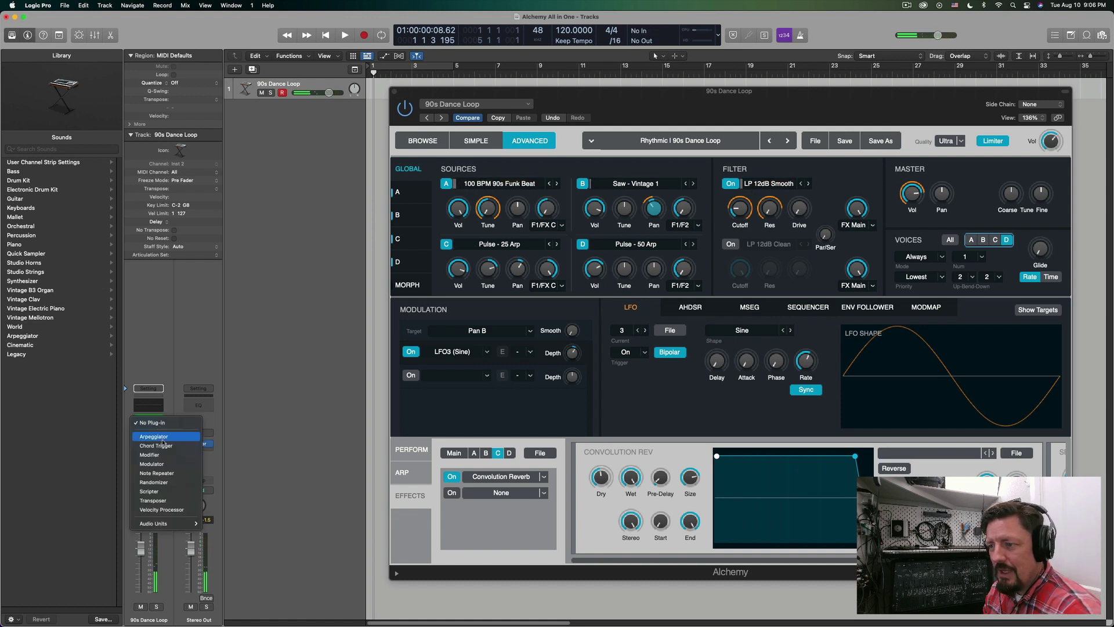
pyautogui.click(154, 437)
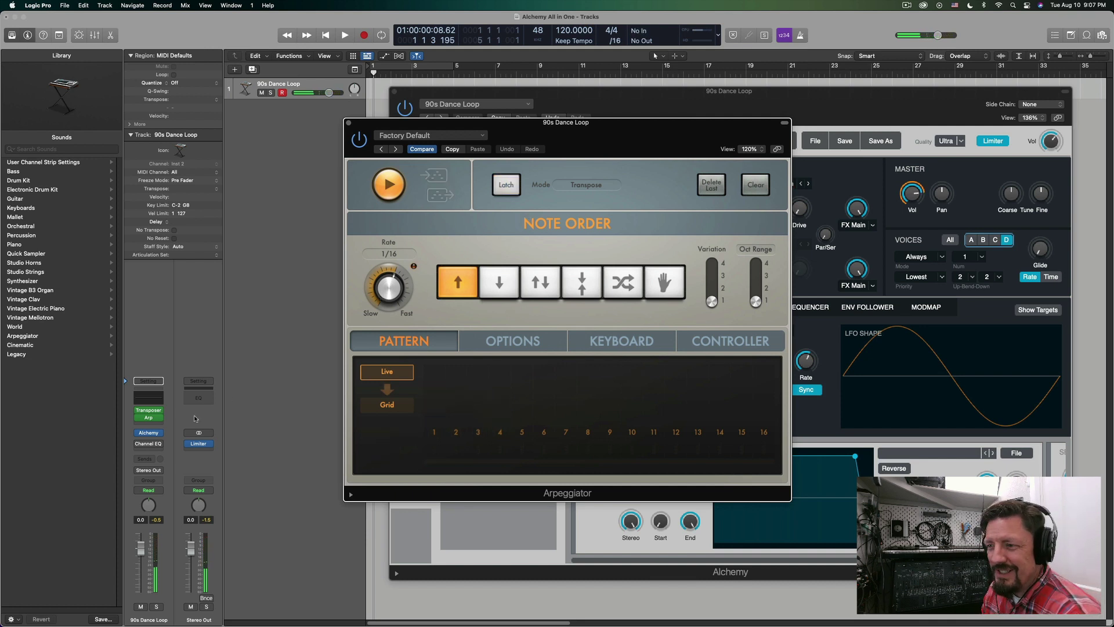
pyautogui.click(160, 419)
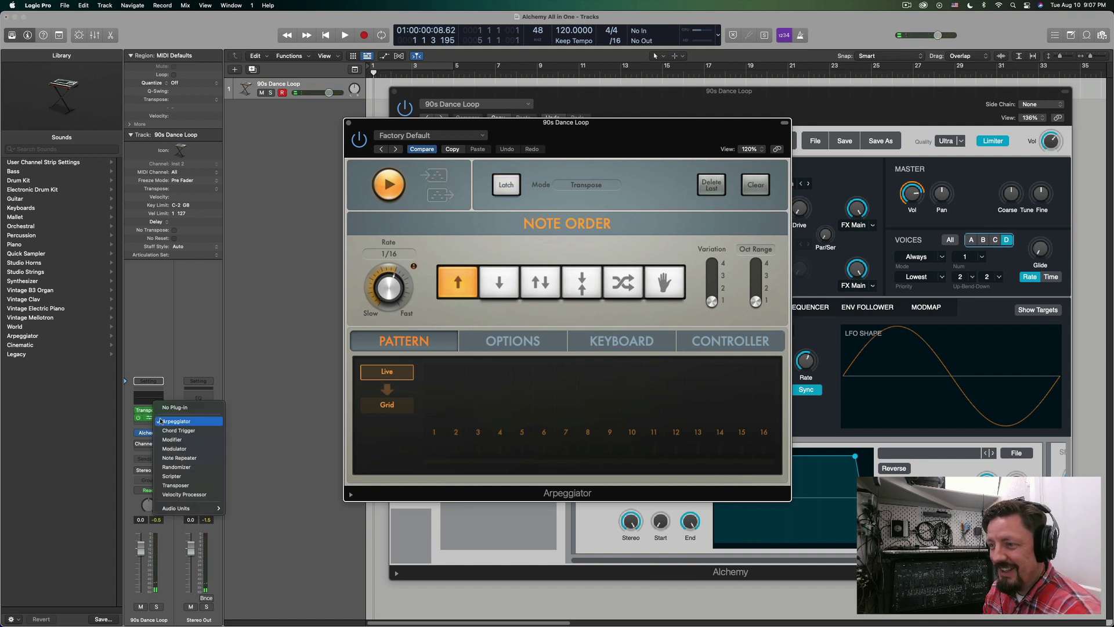
pyautogui.click(168, 408)
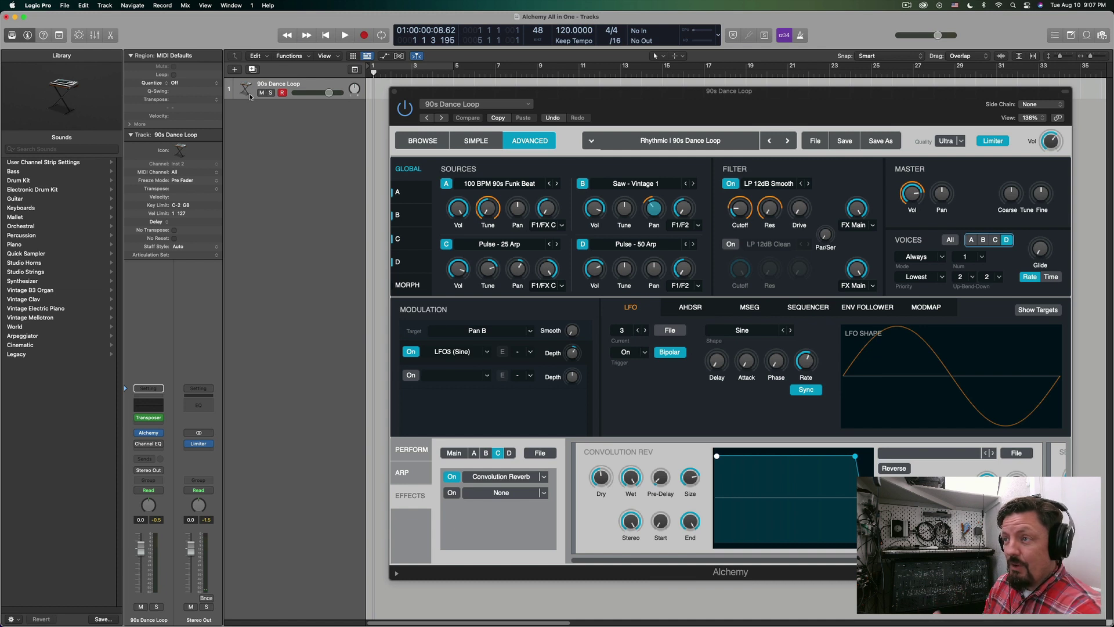
# Place the Performance Meter below the track header and record a four-bar MIDI region on the 90s Dance Loop track
pyautogui.click(702, 33)
pyautogui.moveTo(745, 258); pyautogui.dragTo(292, 170)
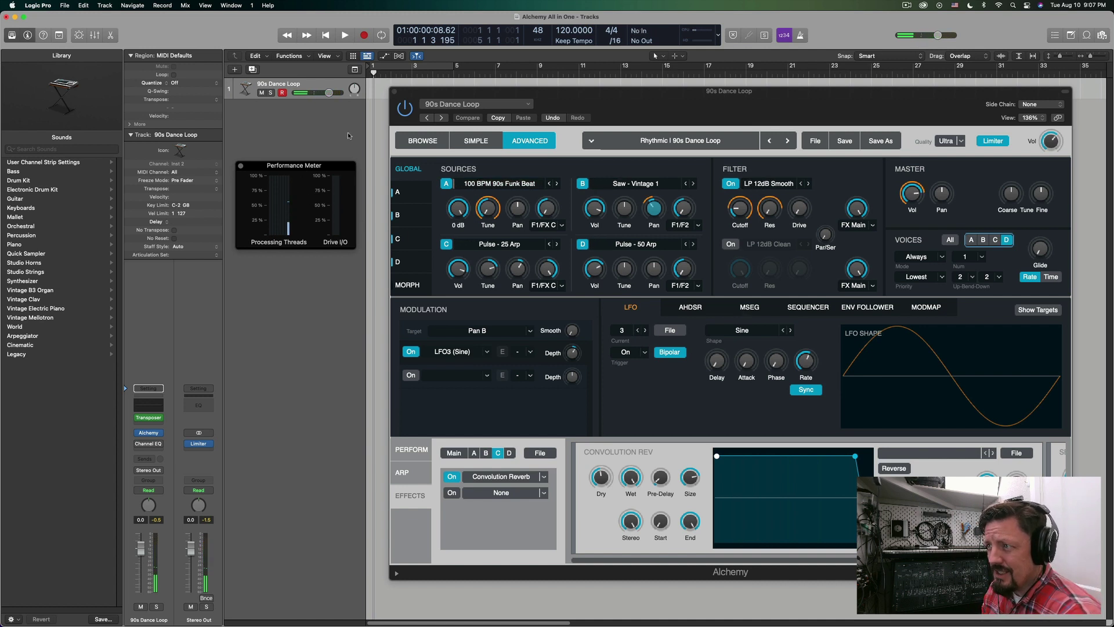
pyautogui.click(364, 35)
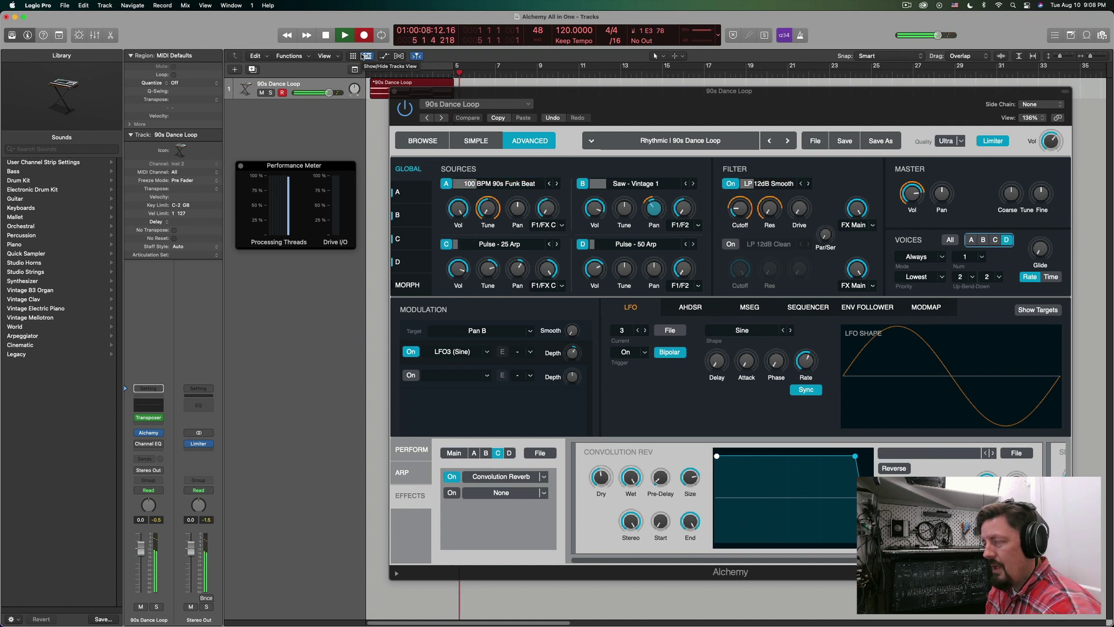
pyautogui.press('space')
# Turn on cycling over the recorded four bars, quantize the region to 1/8 Note and play it back
pyautogui.click(432, 67)
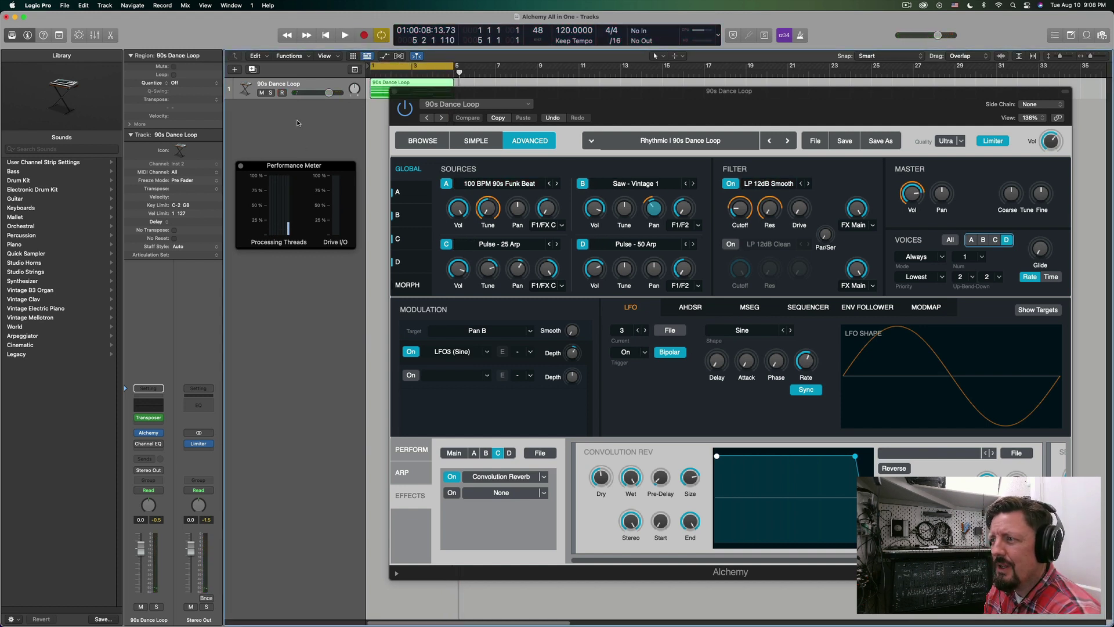
pyautogui.press('space')
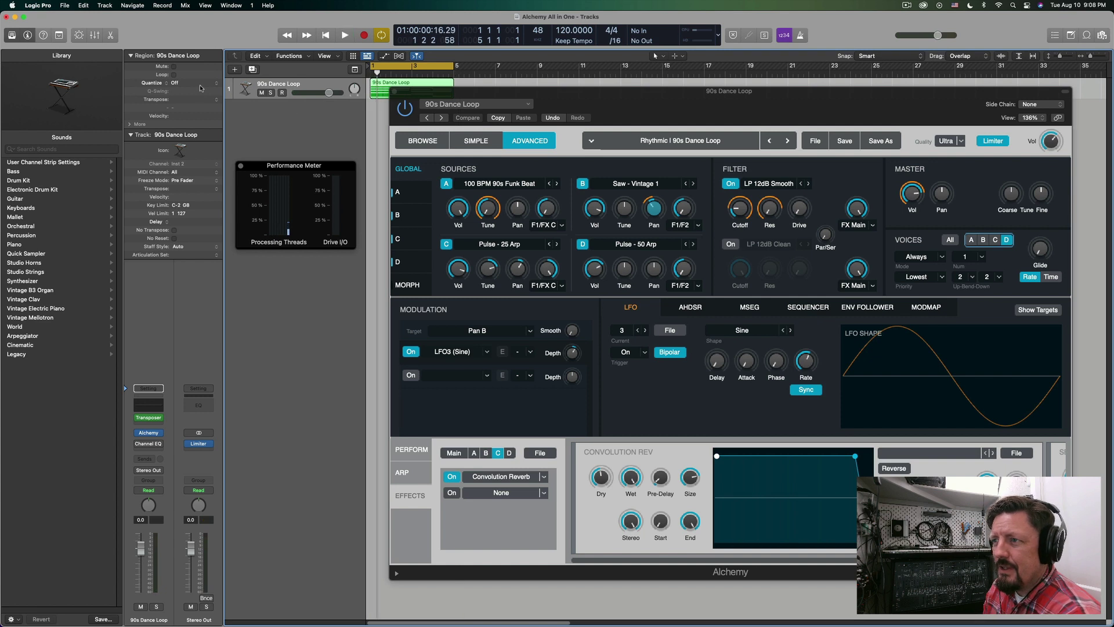
pyautogui.click(200, 84)
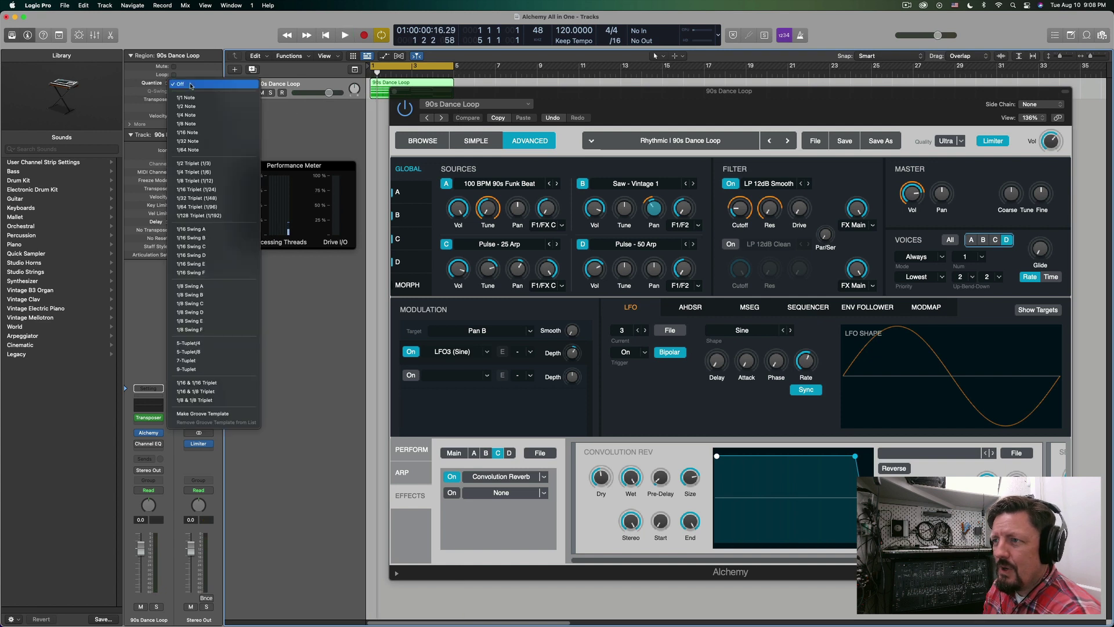
pyautogui.click(188, 123)
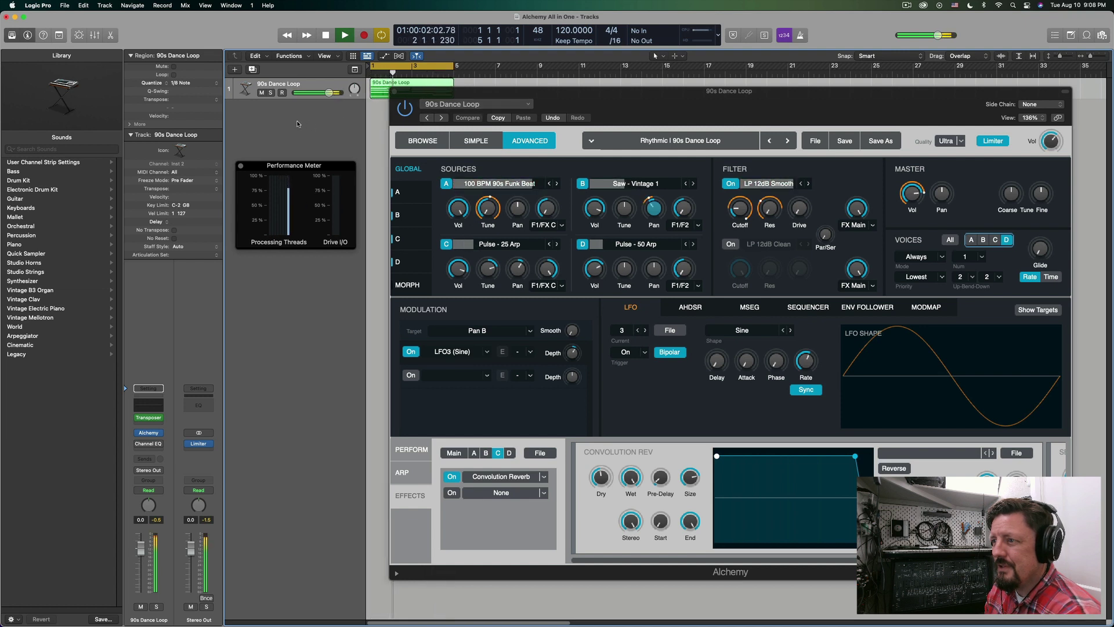
pyautogui.press('space')
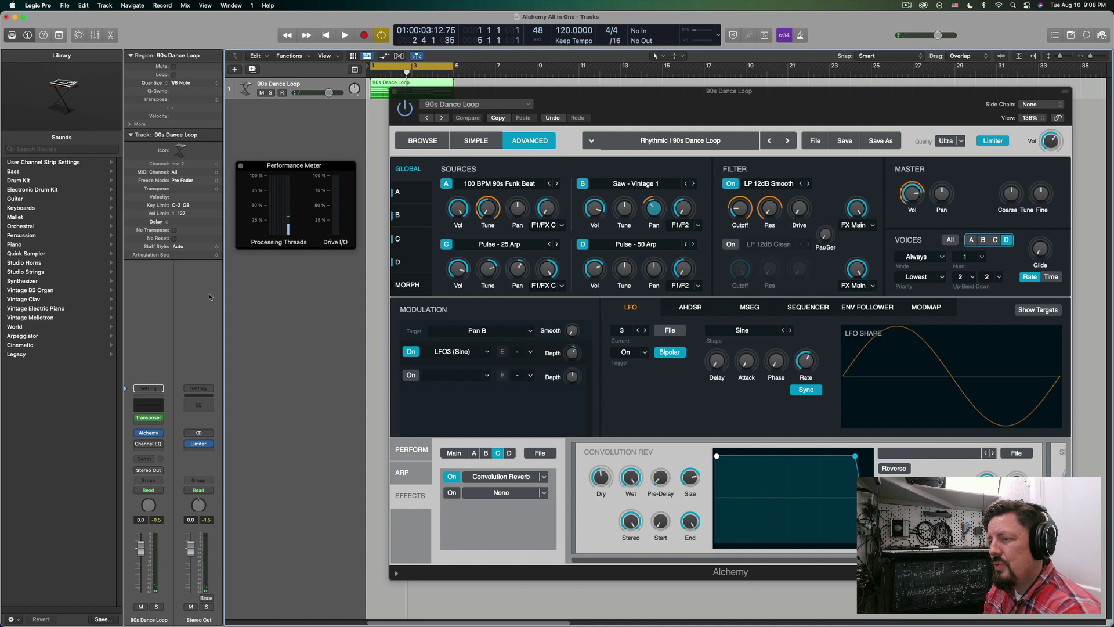
# Create an empty software instrument track and play the loop with it selected, checking the Performance Meter
pyautogui.doubleClick(280, 118)
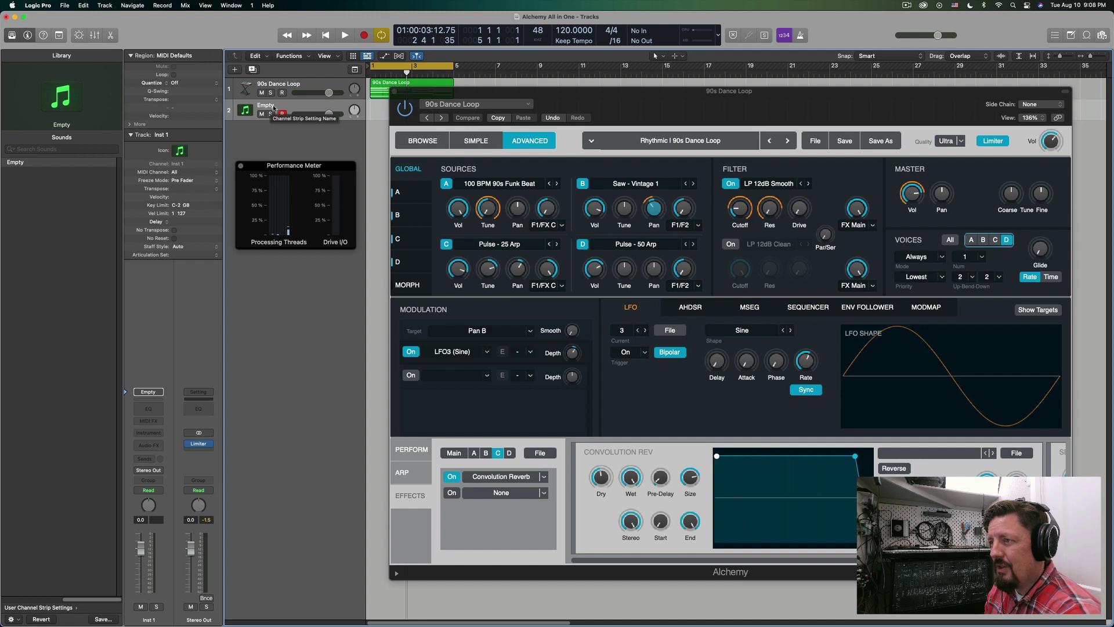
pyautogui.press('space')
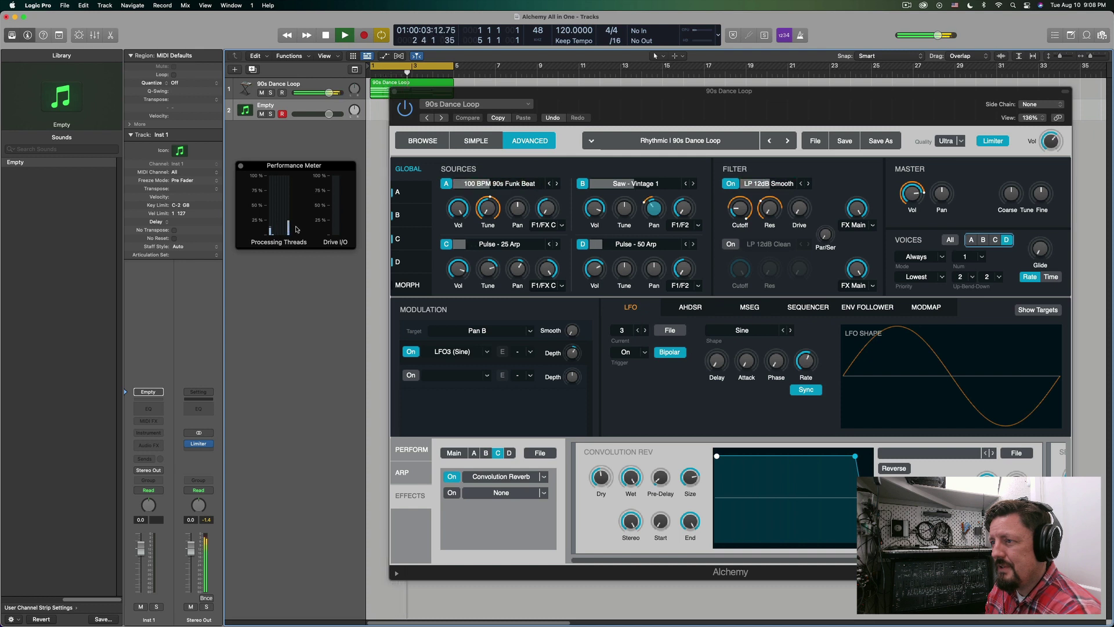
pyautogui.press('space')
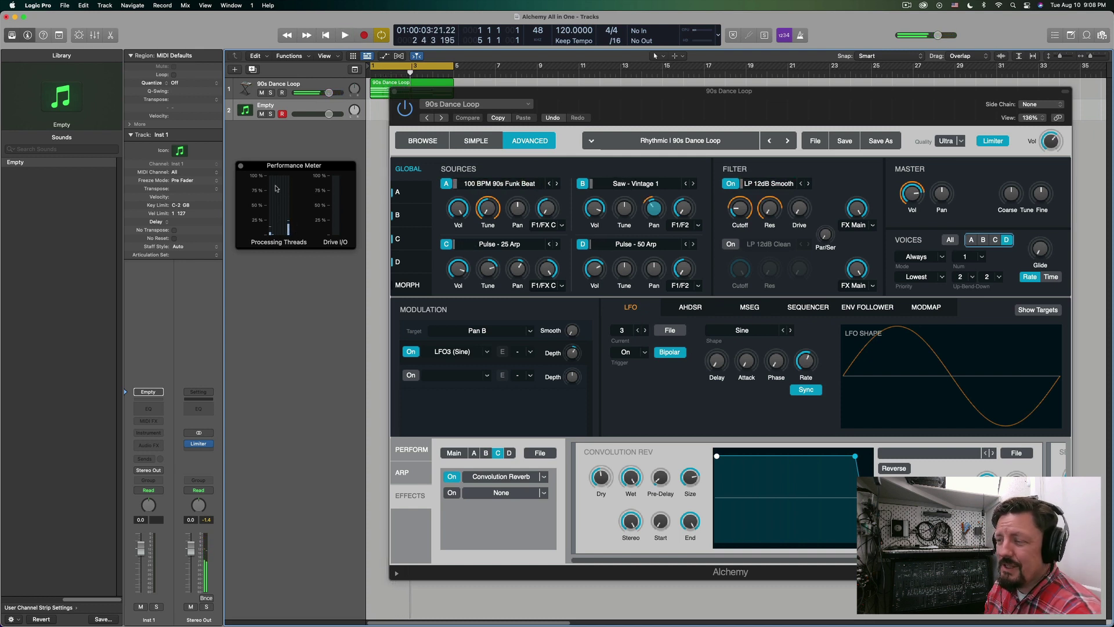